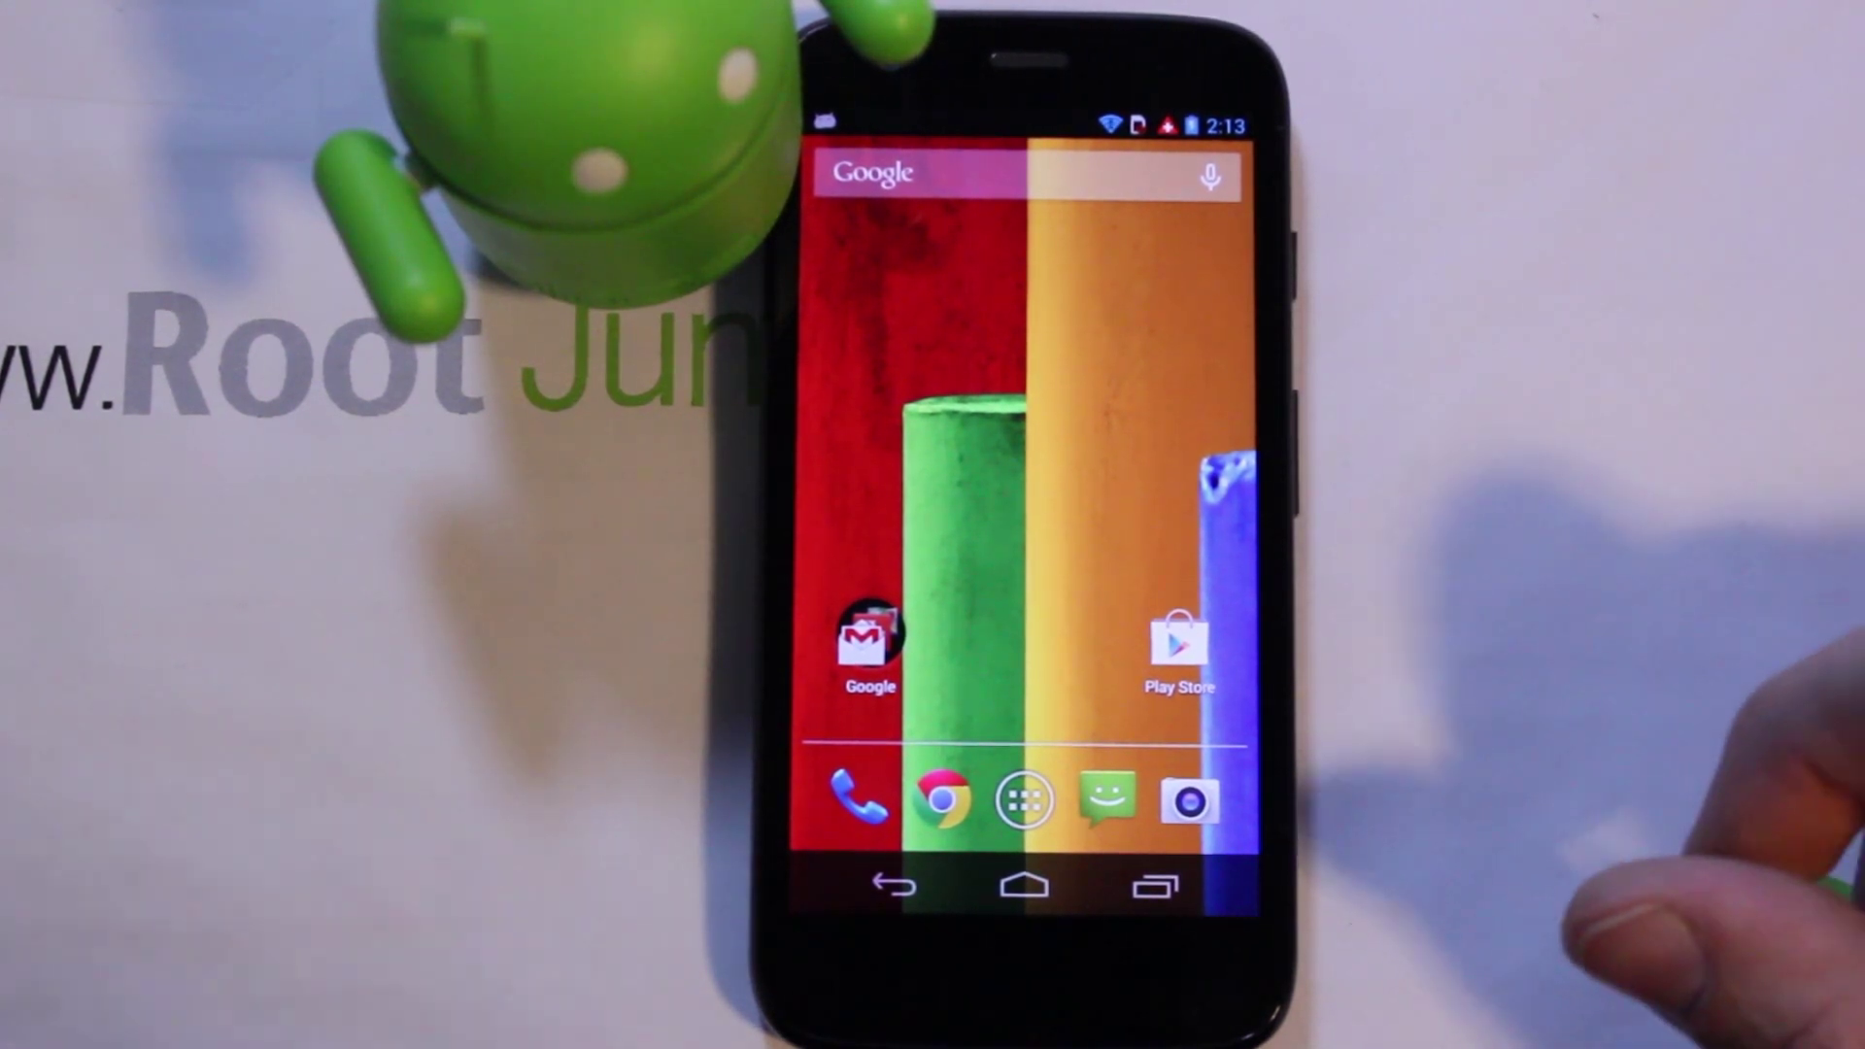
Step: Open the phone's settings from the quick settings tiles
{"action": "left_click_drag", "start_coordinate": [1263, 530], "coordinate": [1029, 495]}
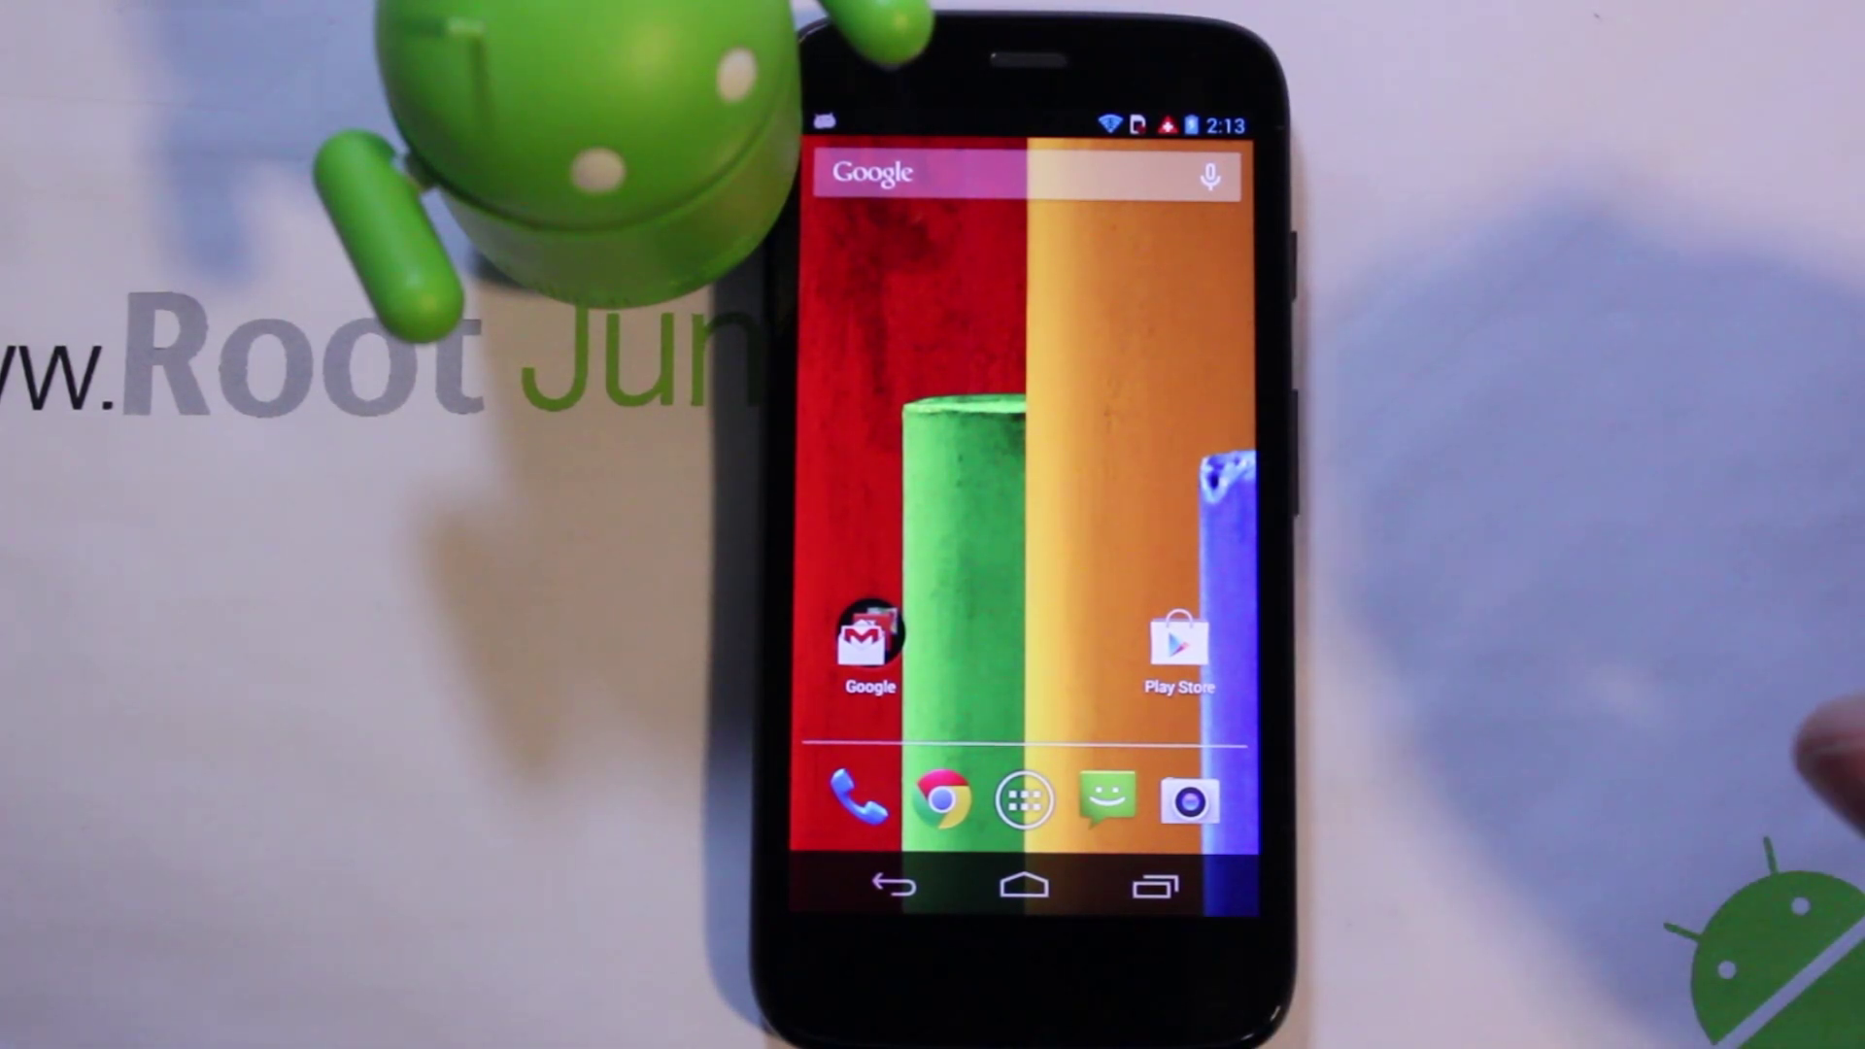
{"action": "left_click_drag", "start_coordinate": [1214, 124], "coordinate": [1204, 505]}
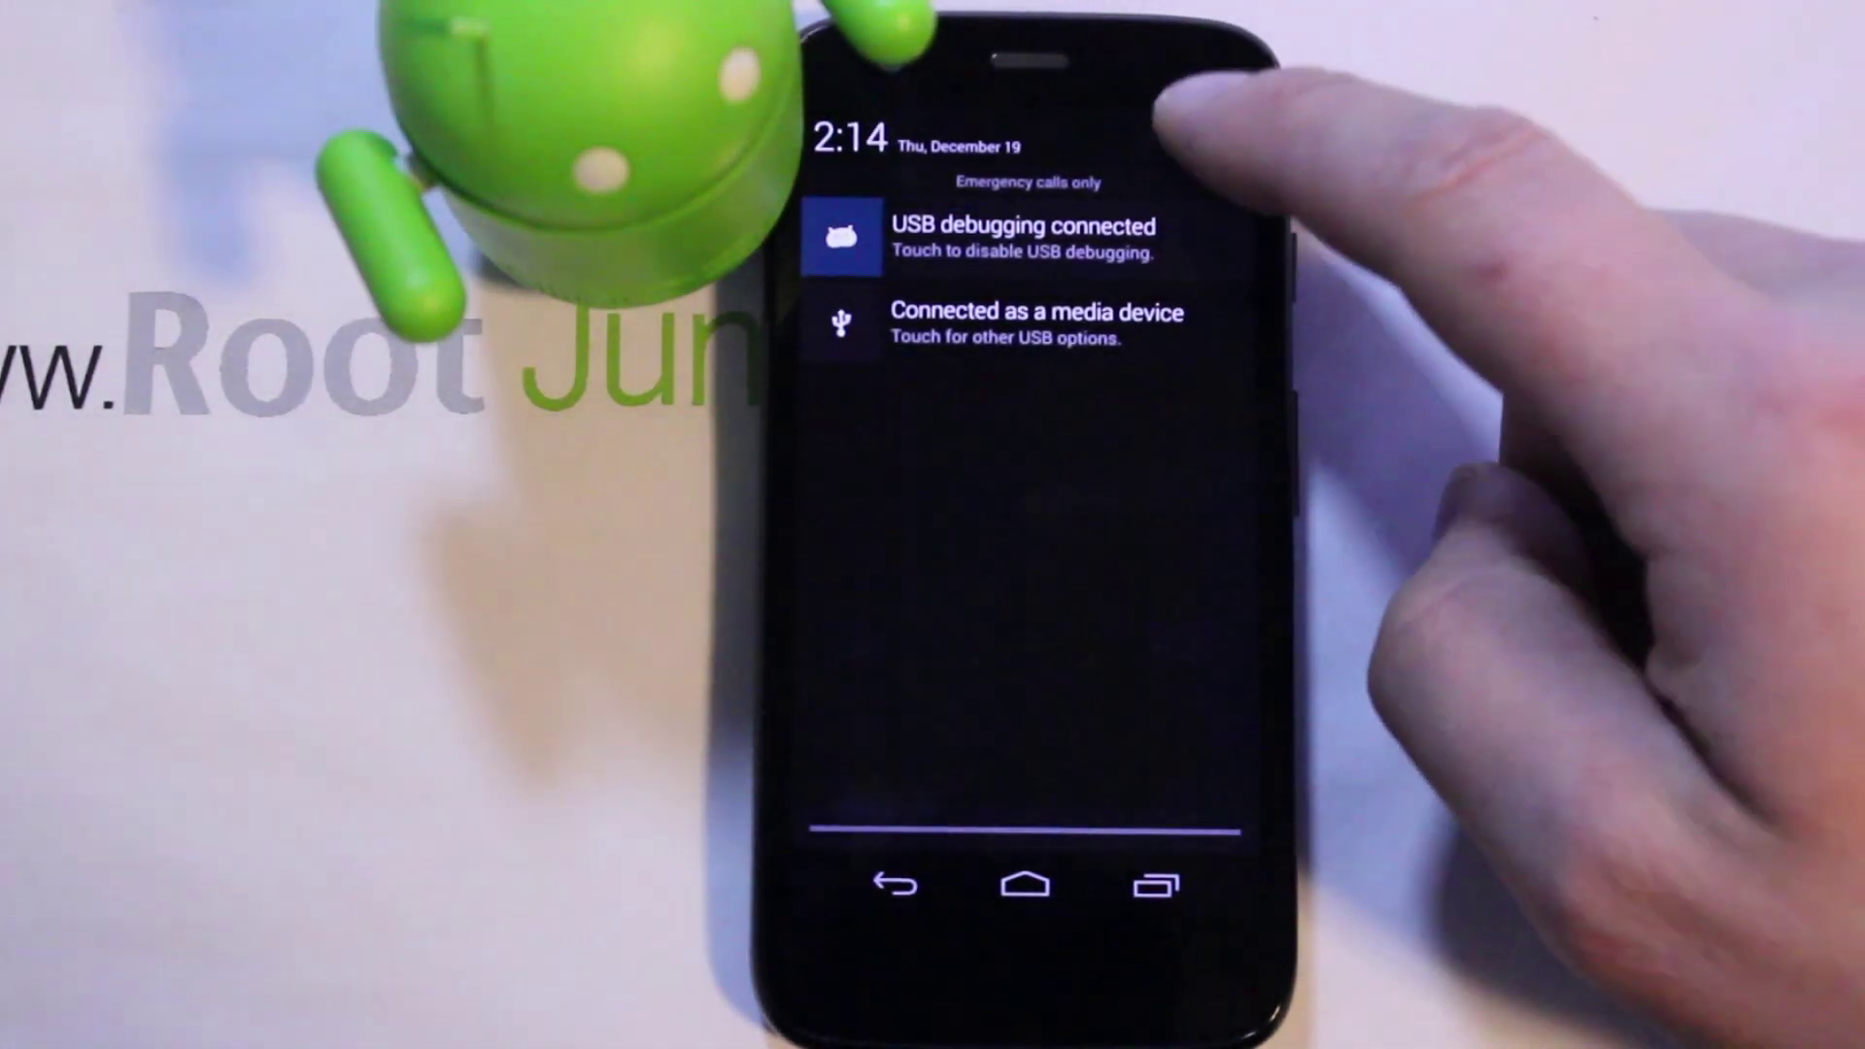
{"action": "left_click", "coordinate": [1221, 138]}
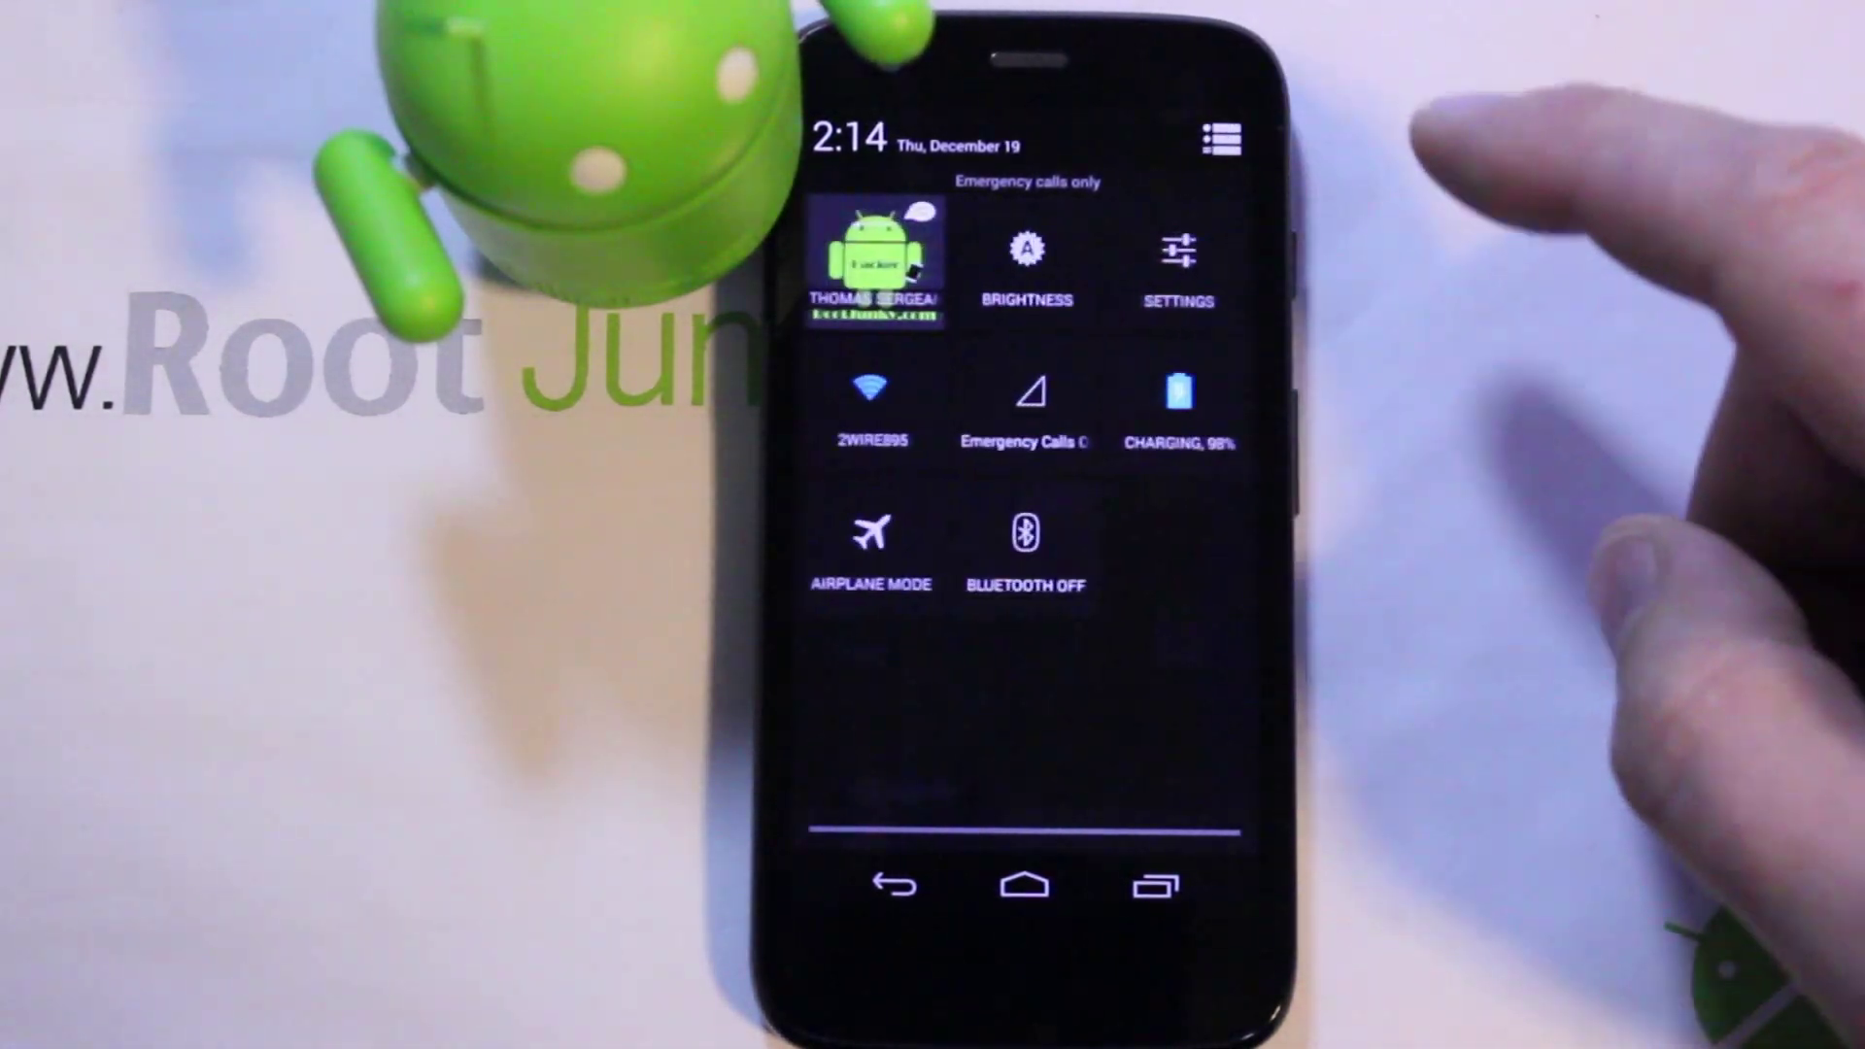
{"action": "left_click", "coordinate": [1178, 252]}
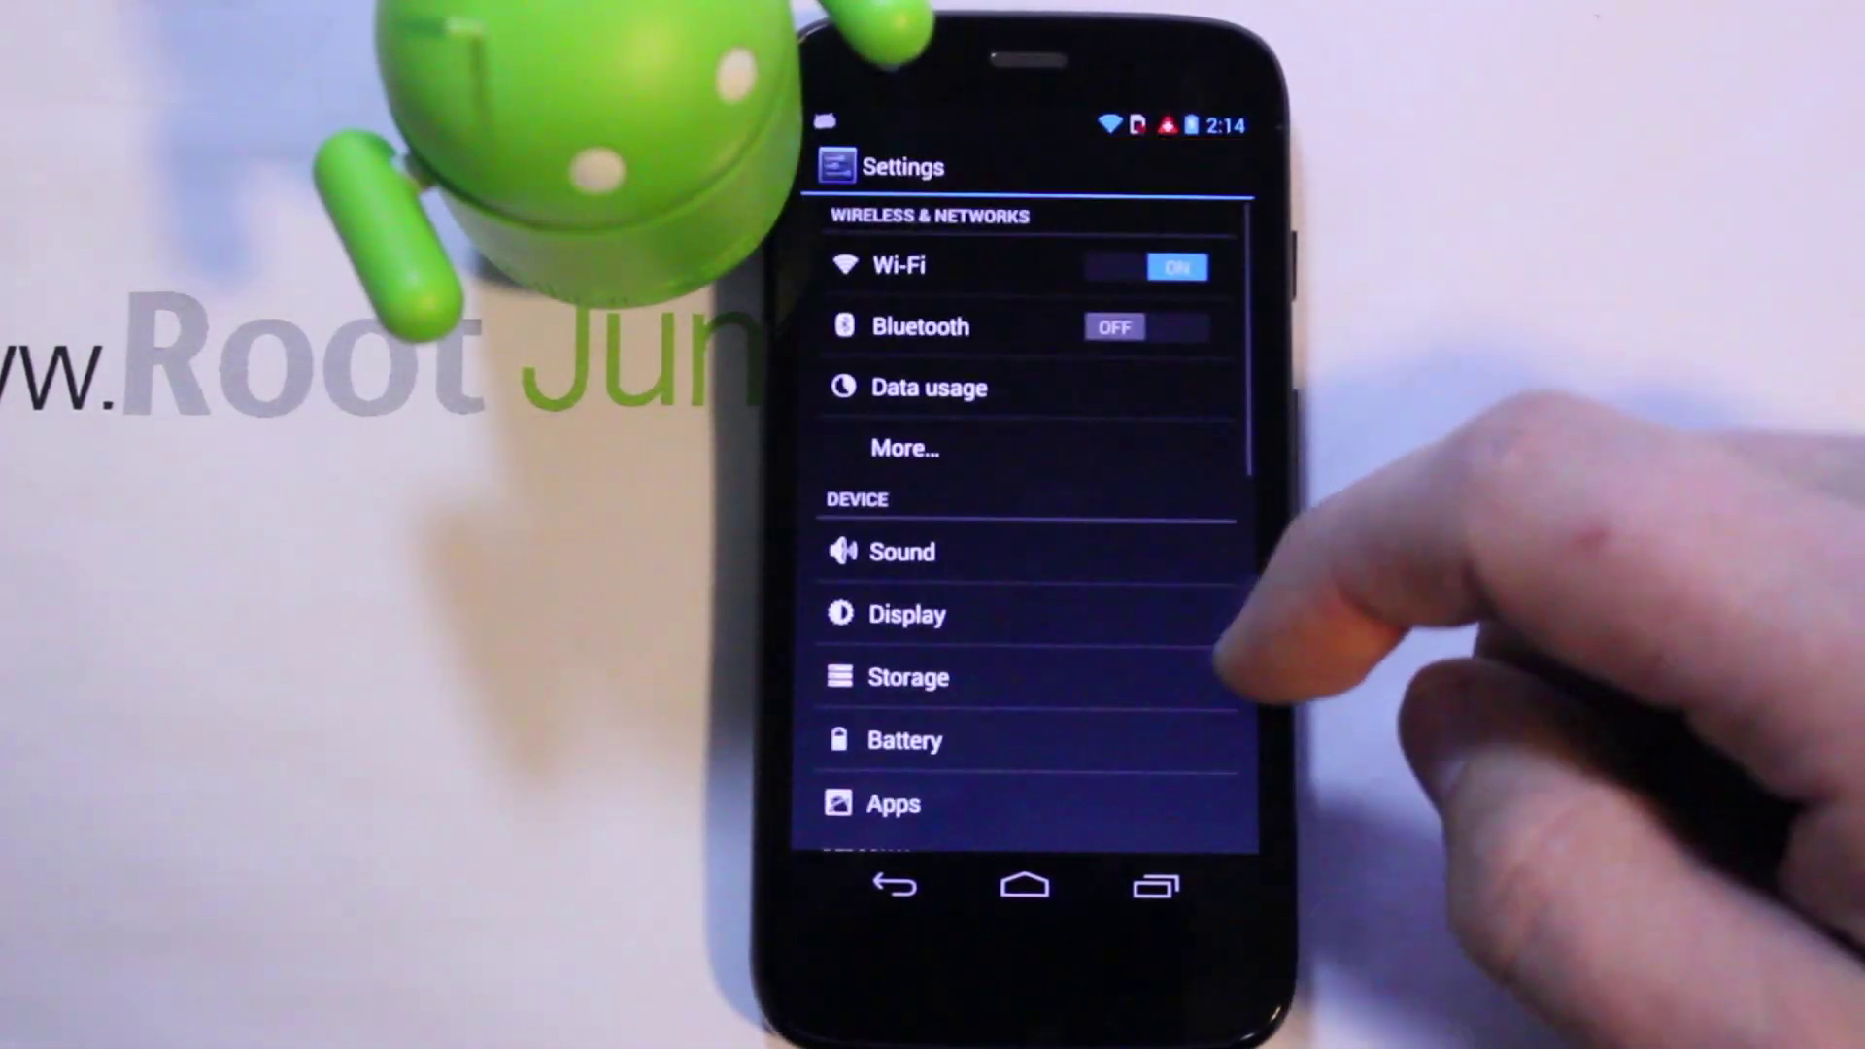
Step: Check the phone's model and Android version in Settings, then return to the home screen
{"action": "left_click_drag", "start_coordinate": [1219, 670], "coordinate": [1249, 354]}
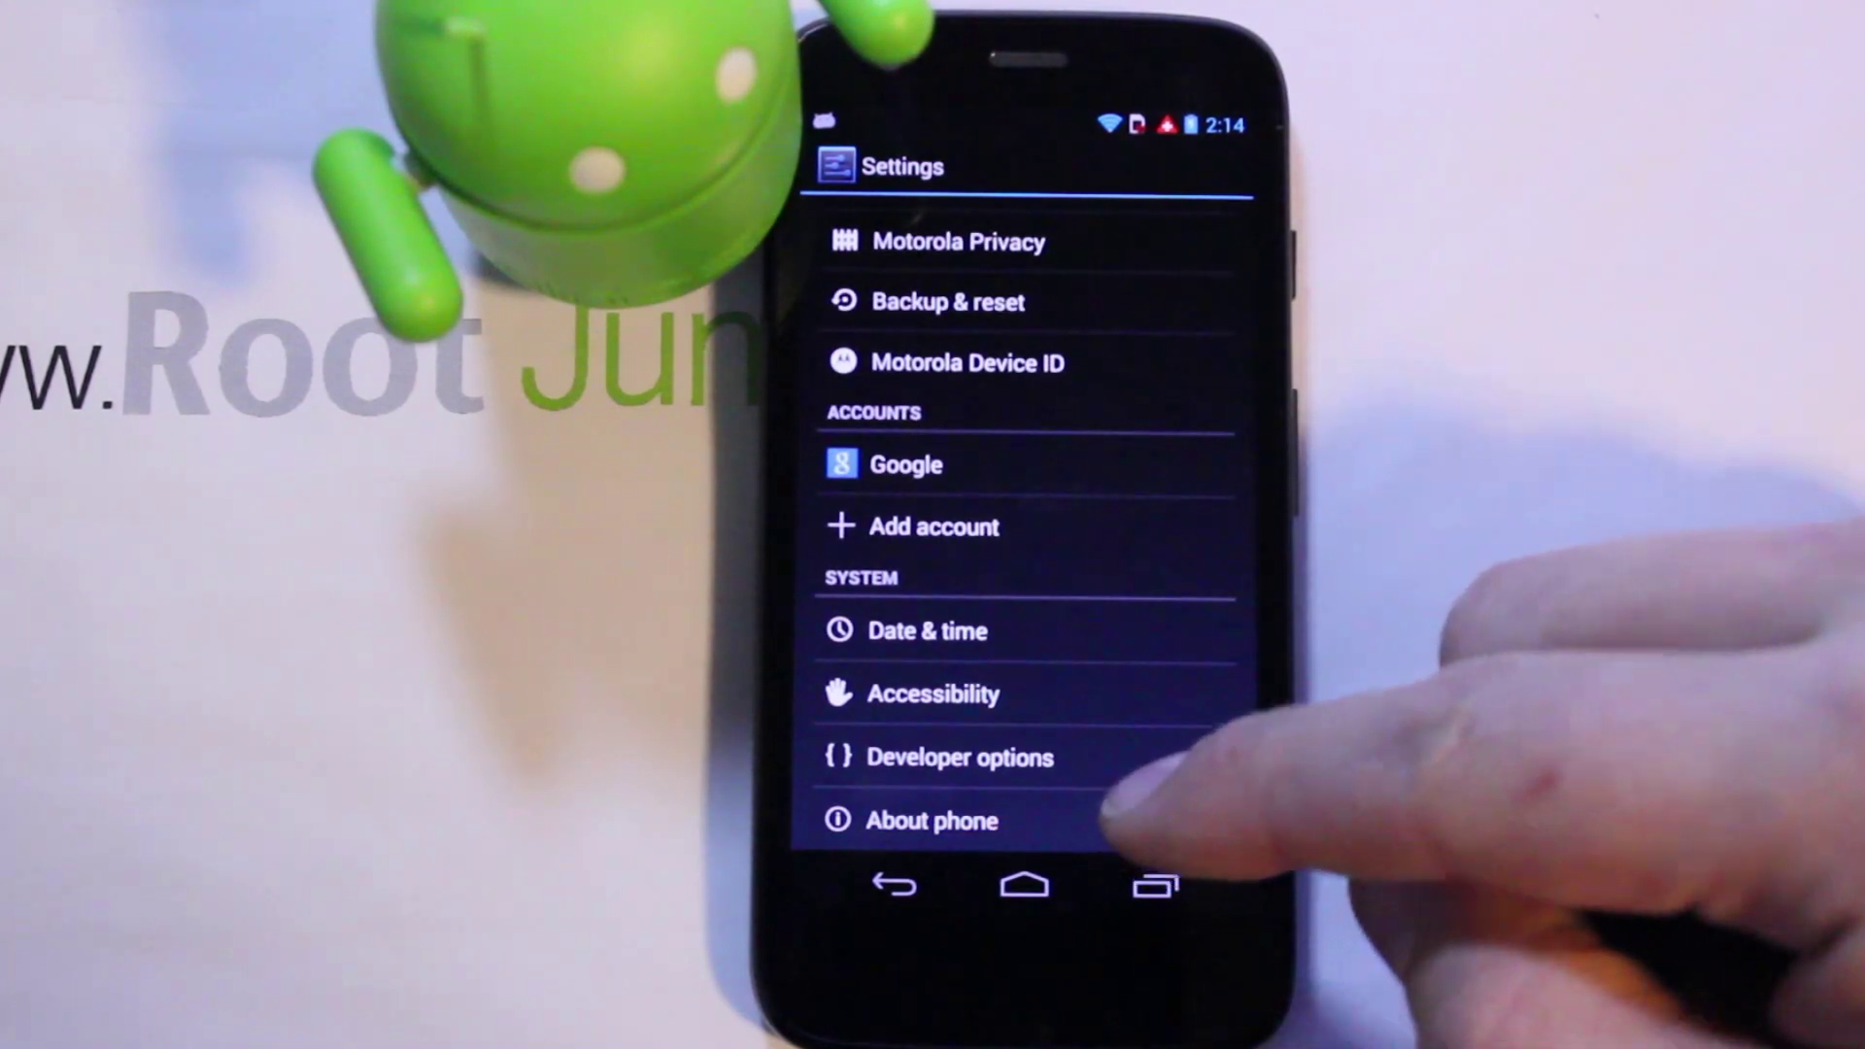
{"action": "left_click", "coordinate": [1117, 820]}
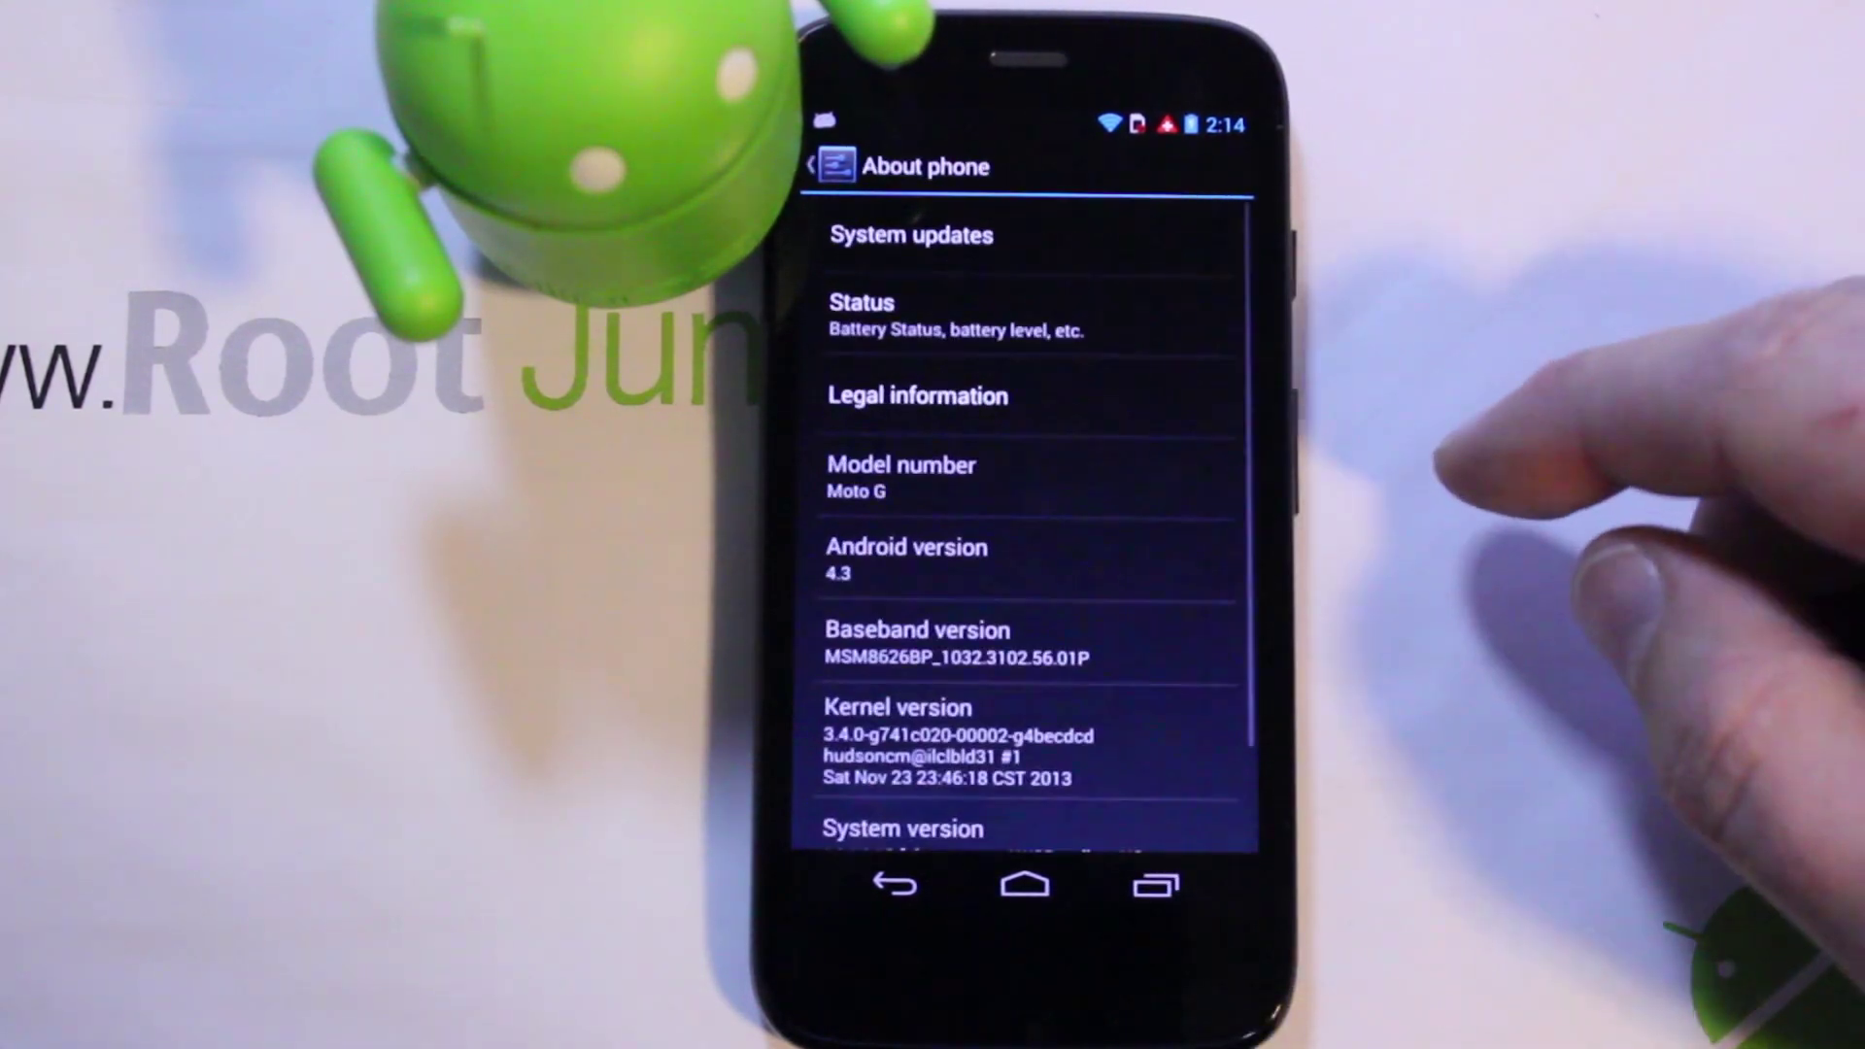
{"action": "mouse_move", "coordinate": [1165, 666]}
{"action": "left_mouse_down"}
{"action": "mouse_move", "coordinate": [1145, 624]}
{"action": "mouse_move", "coordinate": [1156, 686]}
{"action": "left_mouse_up"}
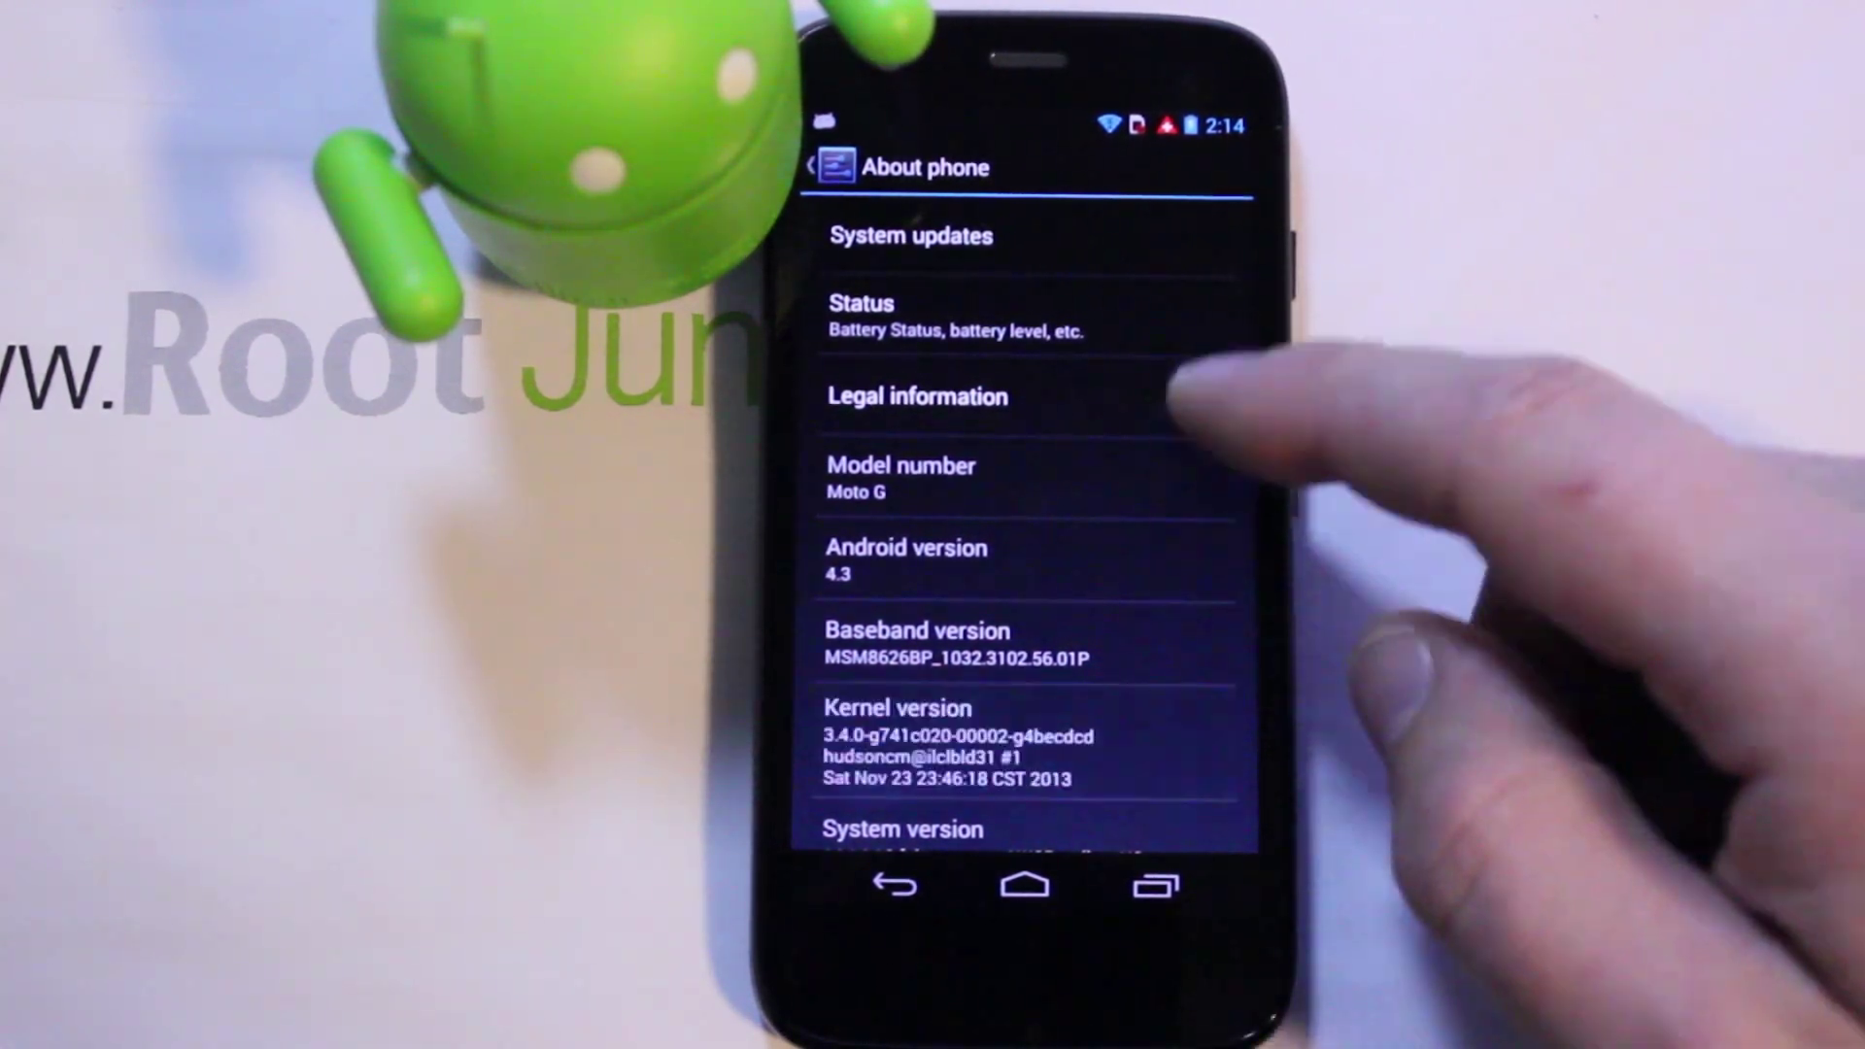
{"action": "left_click_drag", "start_coordinate": [1107, 768], "coordinate": [1126, 656]}
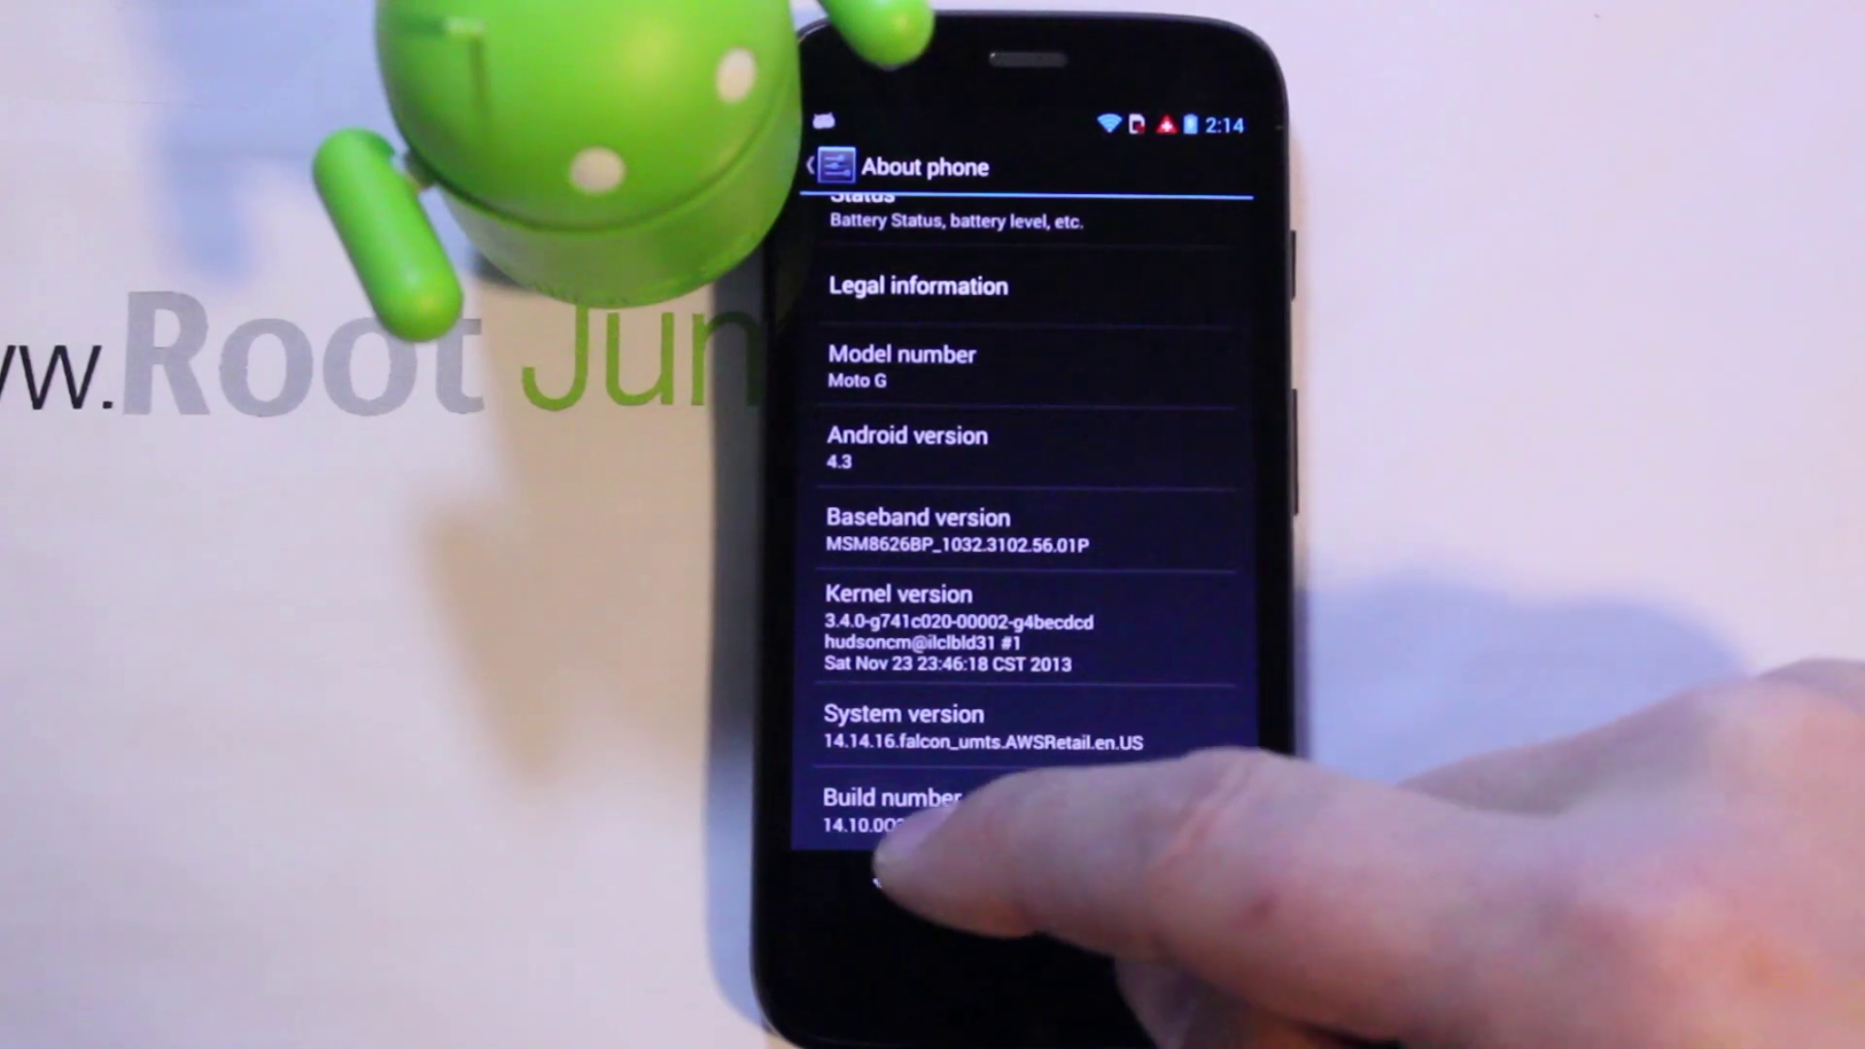
{"action": "left_click", "coordinate": [893, 884]}
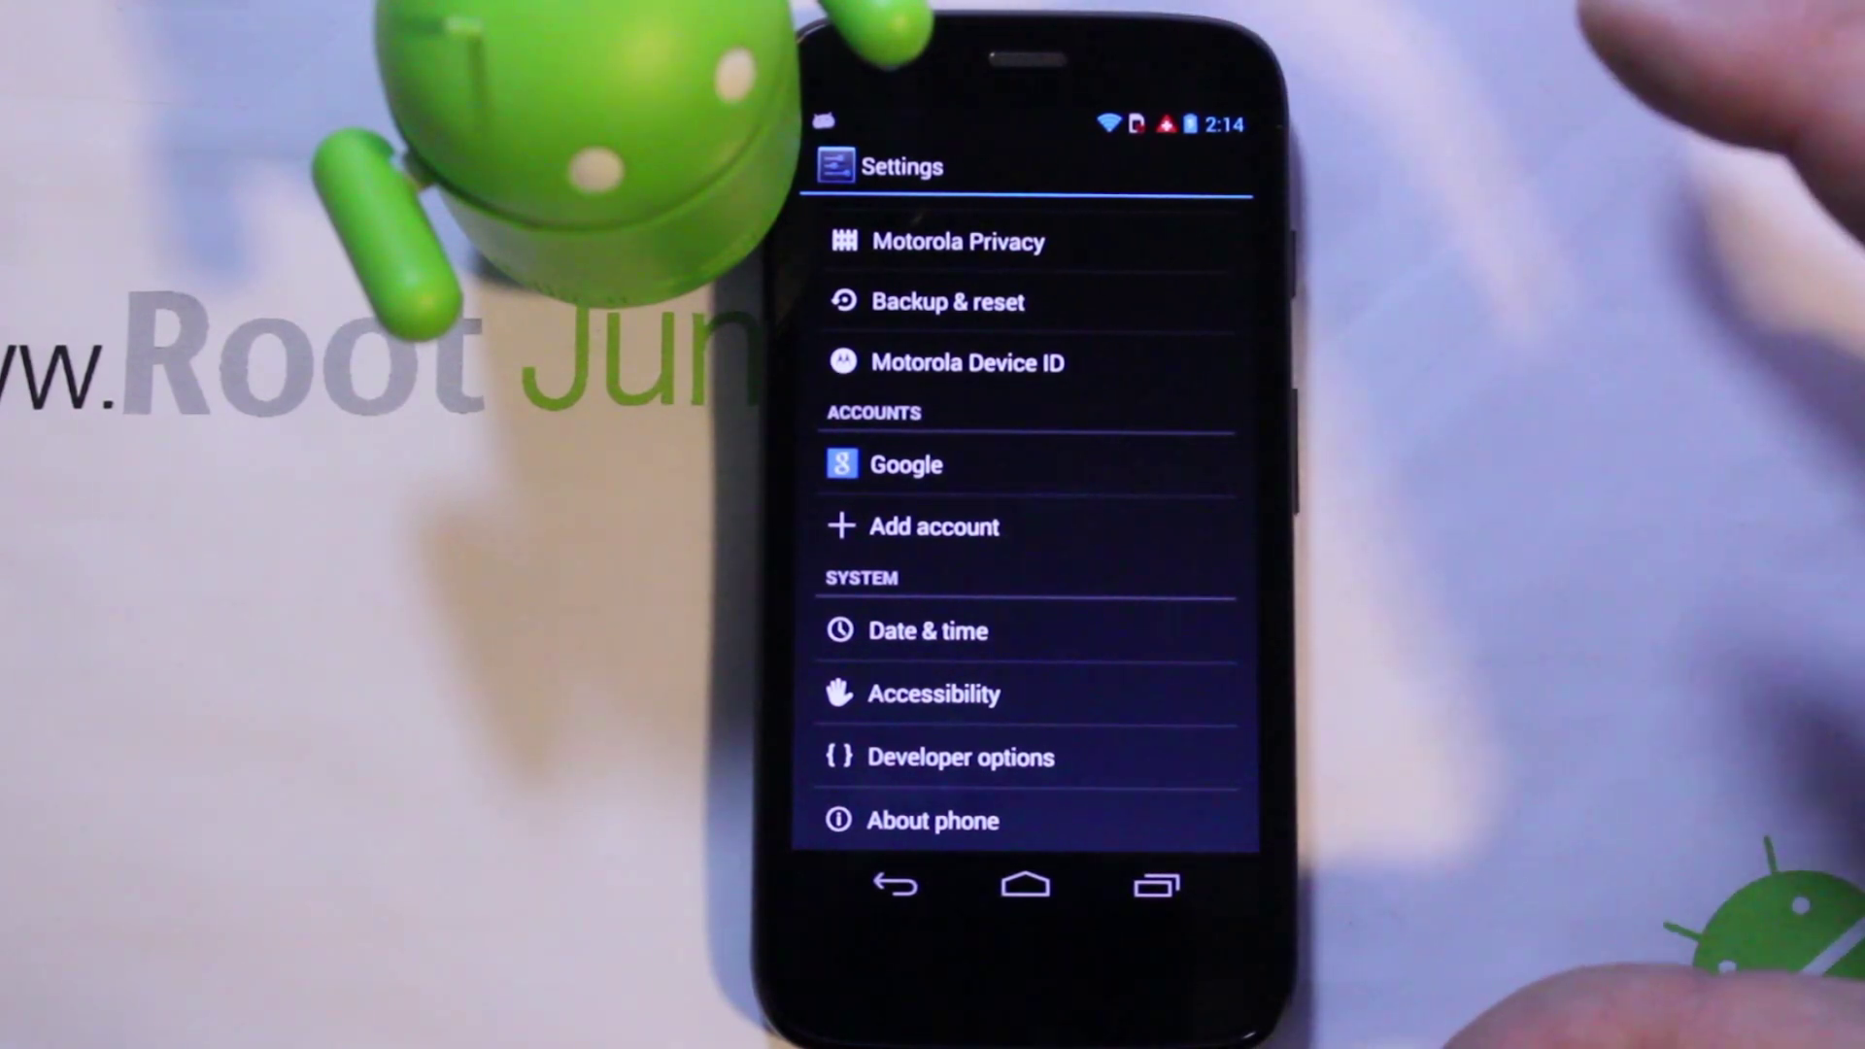
{"action": "left_click", "coordinate": [1025, 886]}
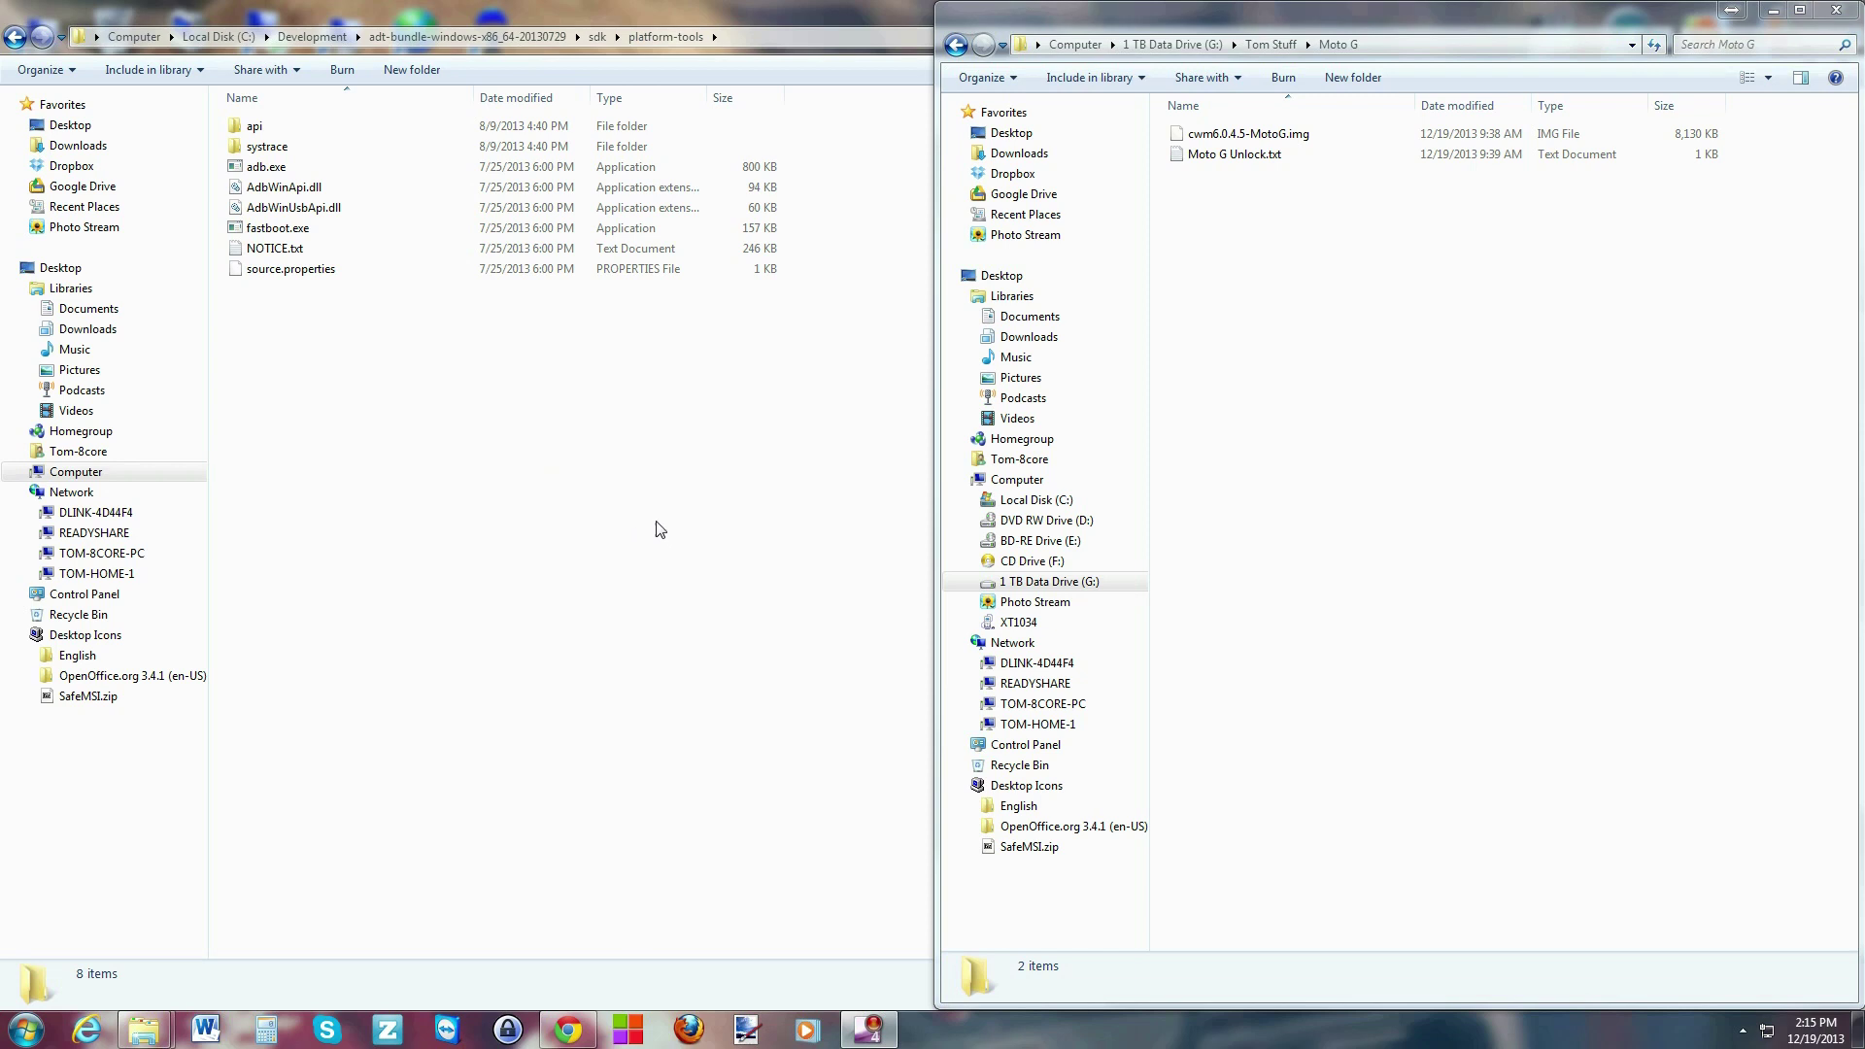
Step: Copy cwm6.0.4.5-MotoG.img from the Moto G folder
{"action": "left_click", "coordinate": [278, 171]}
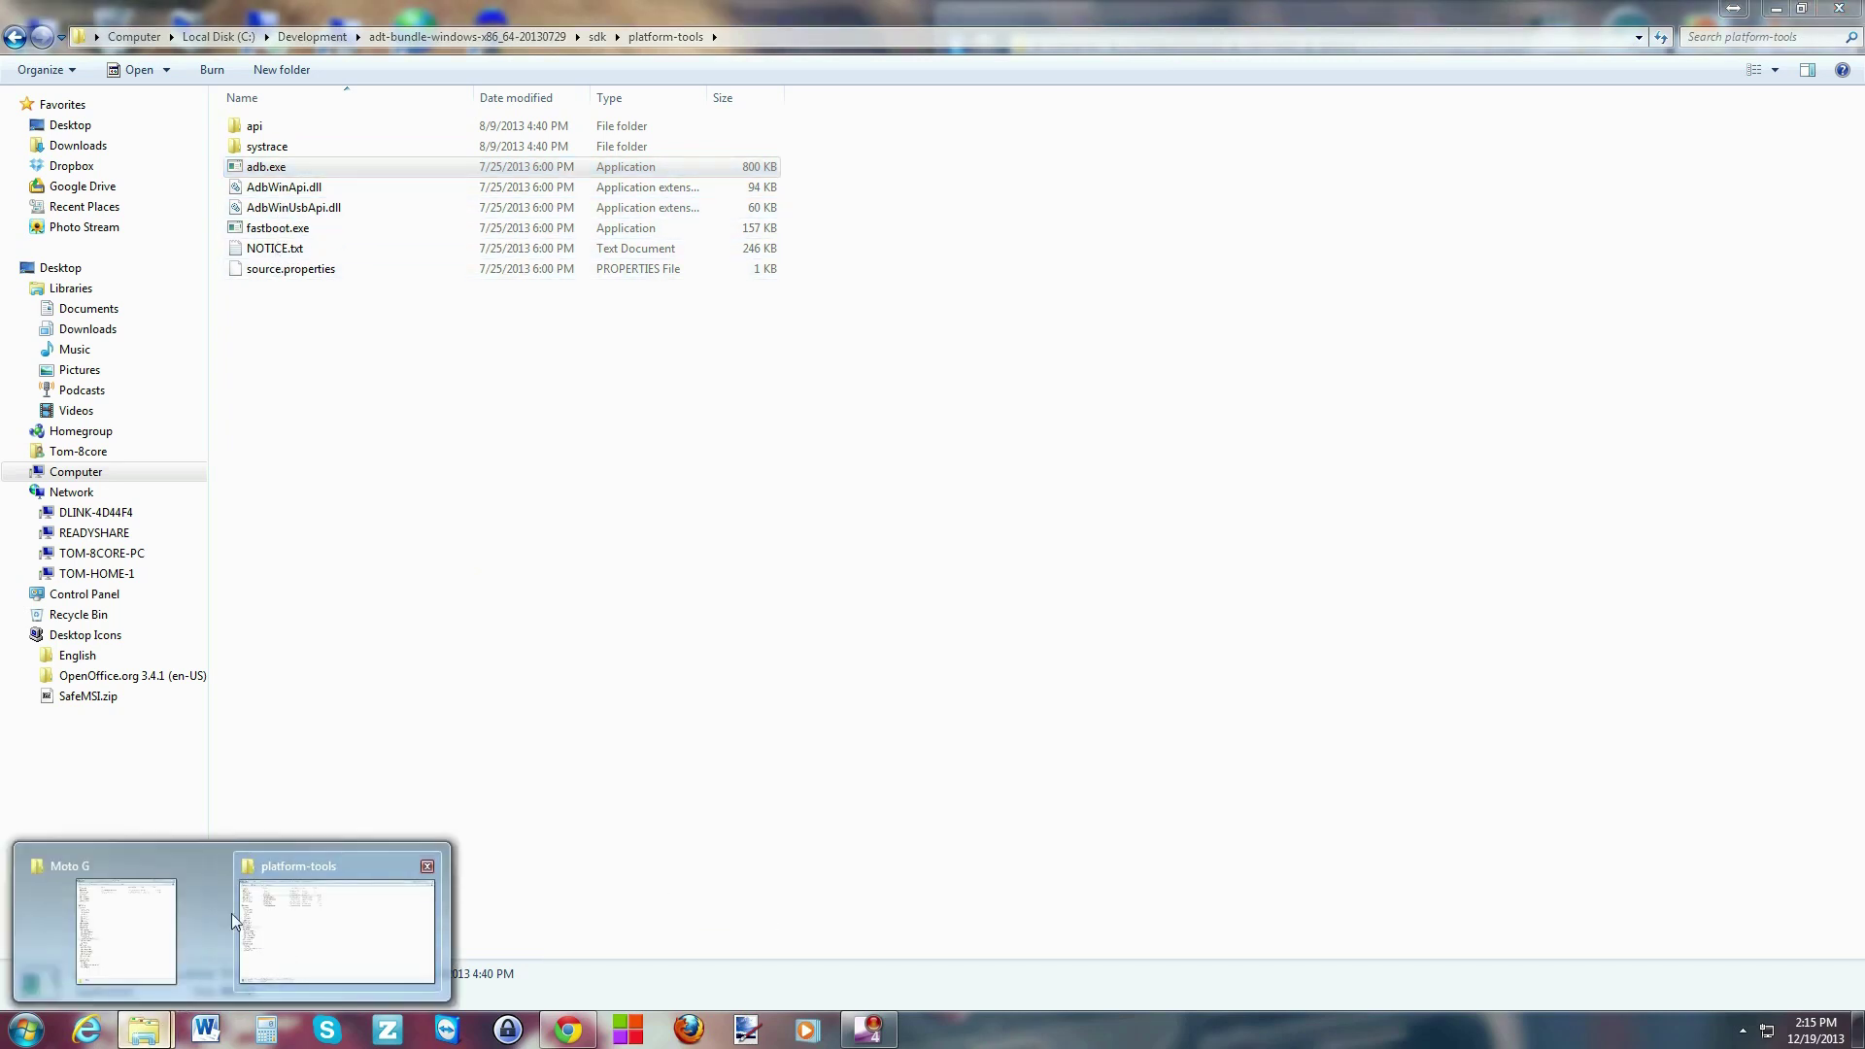
{"action": "left_click", "coordinate": [199, 879]}
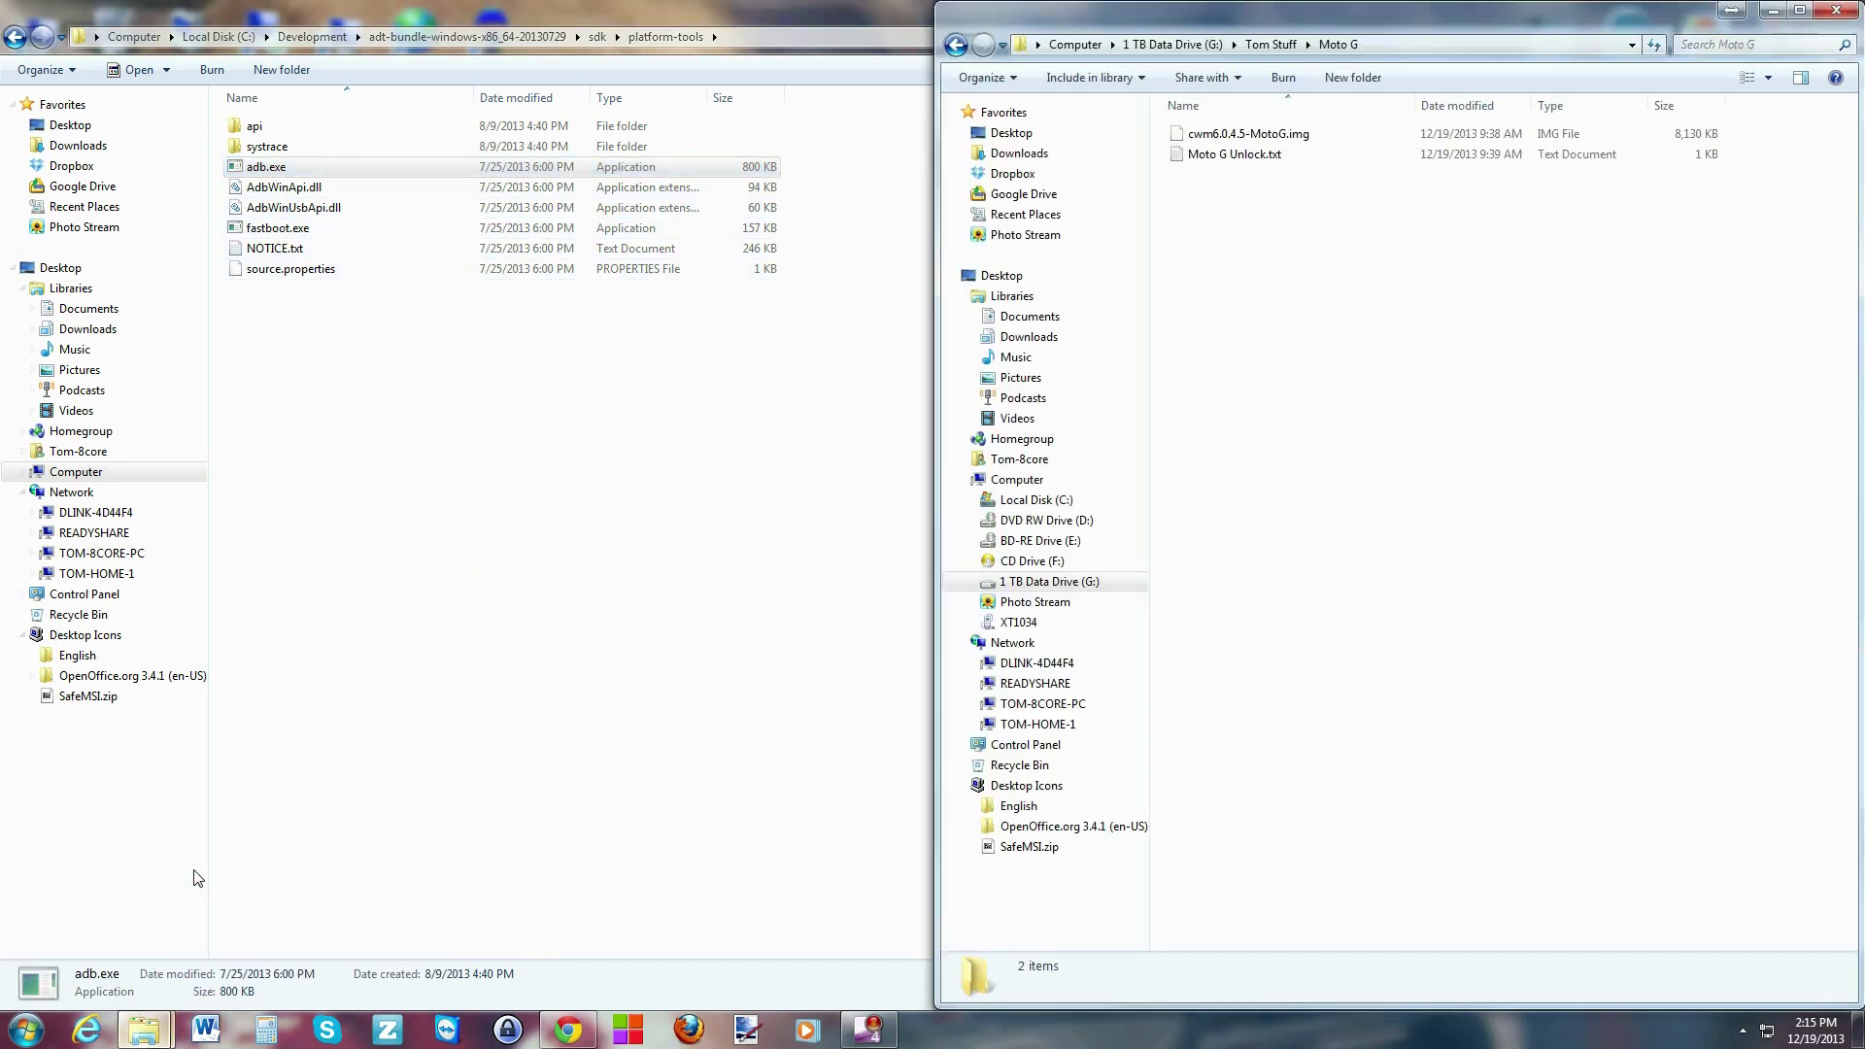
{"action": "left_click", "coordinate": [1255, 137]}
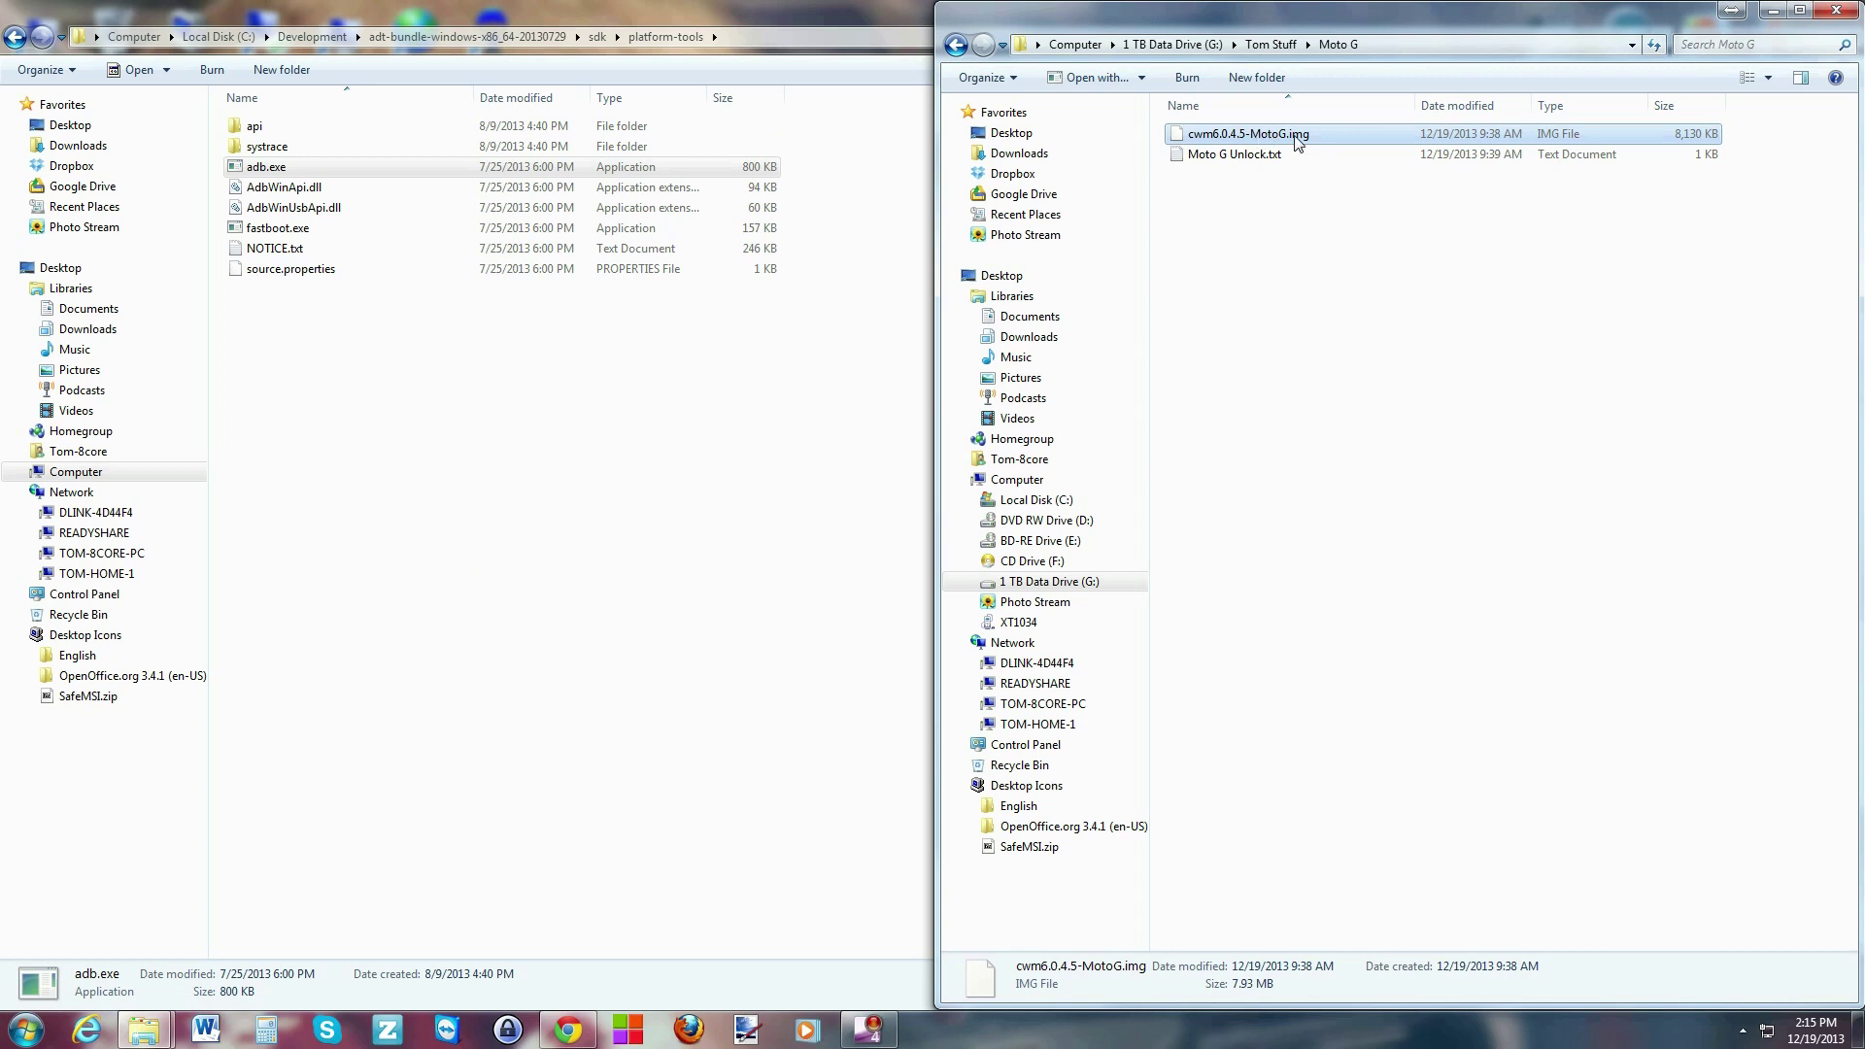
{"action": "right_click", "coordinate": [1255, 137]}
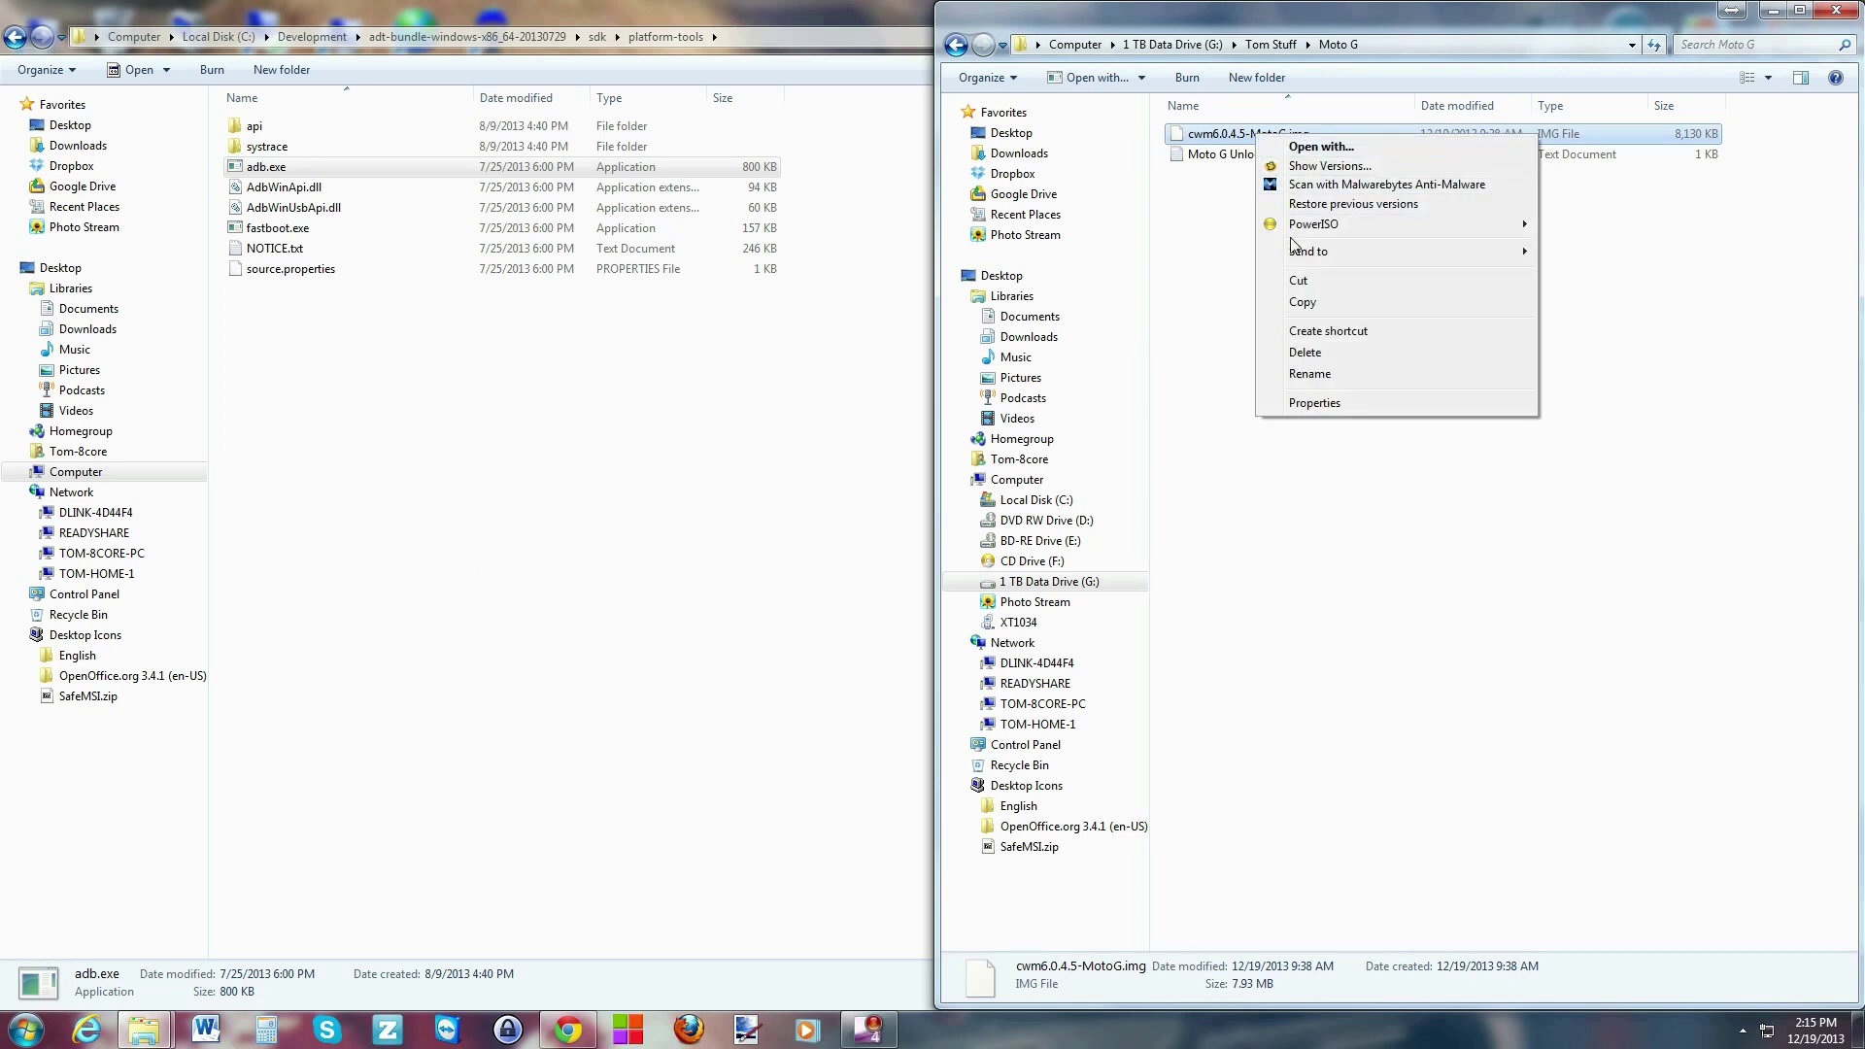
{"action": "left_click", "coordinate": [1296, 304]}
Step: Paste the recovery image into the maximized platform-tools folder
{"action": "left_click", "coordinate": [1299, 292]}
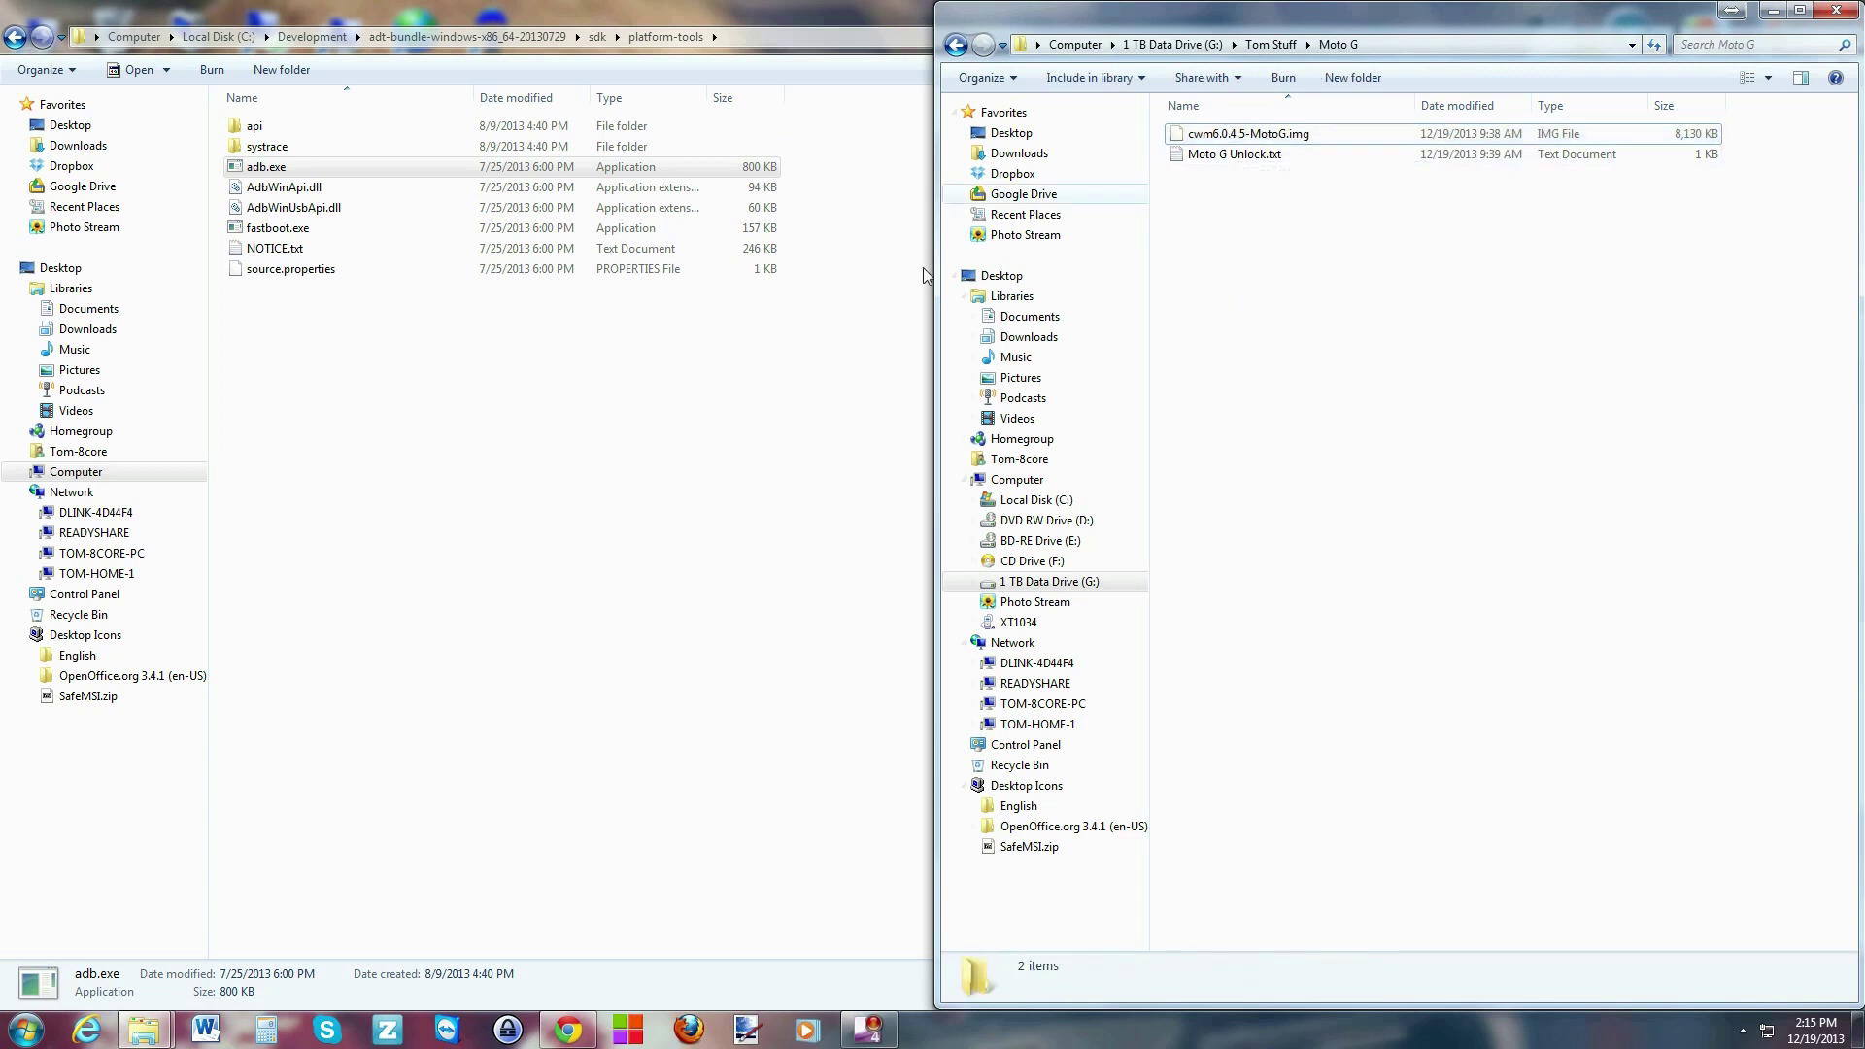
{"action": "left_click", "coordinate": [294, 158]}
{"action": "key", "text": "super+Up"}
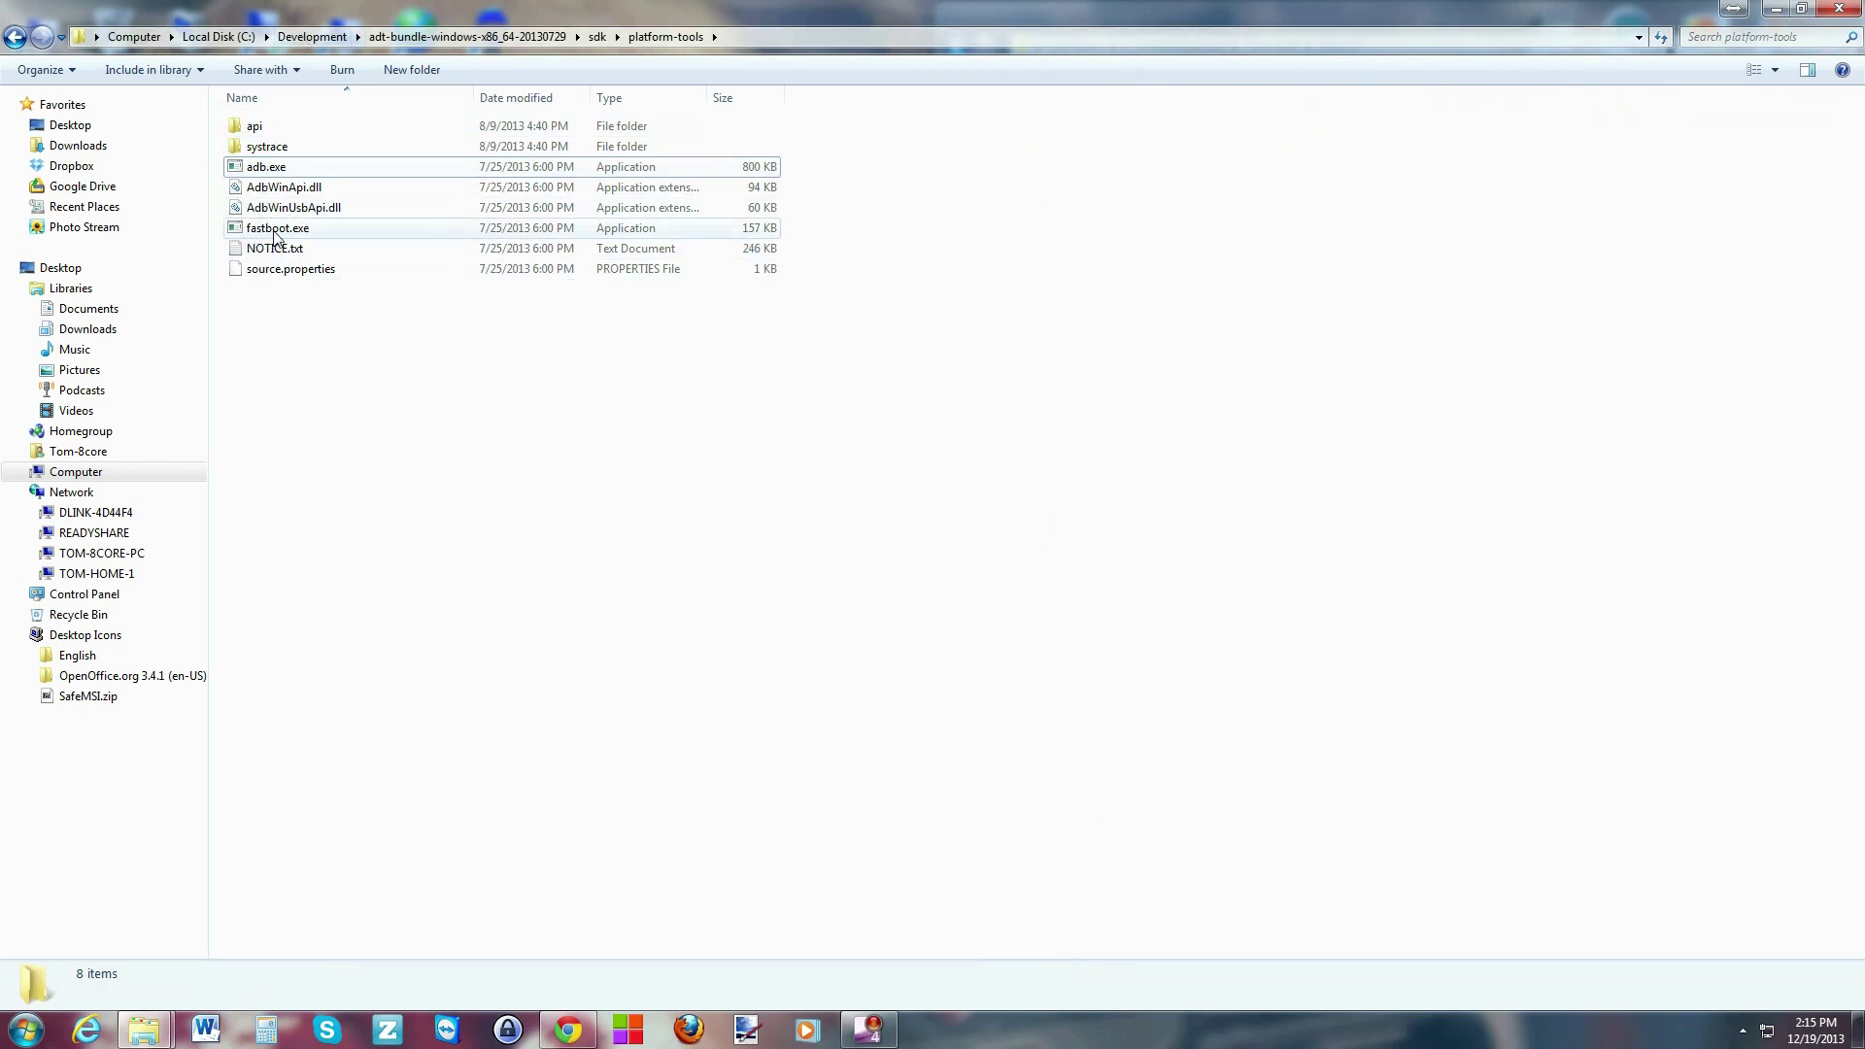
{"action": "right_click", "coordinate": [347, 357]}
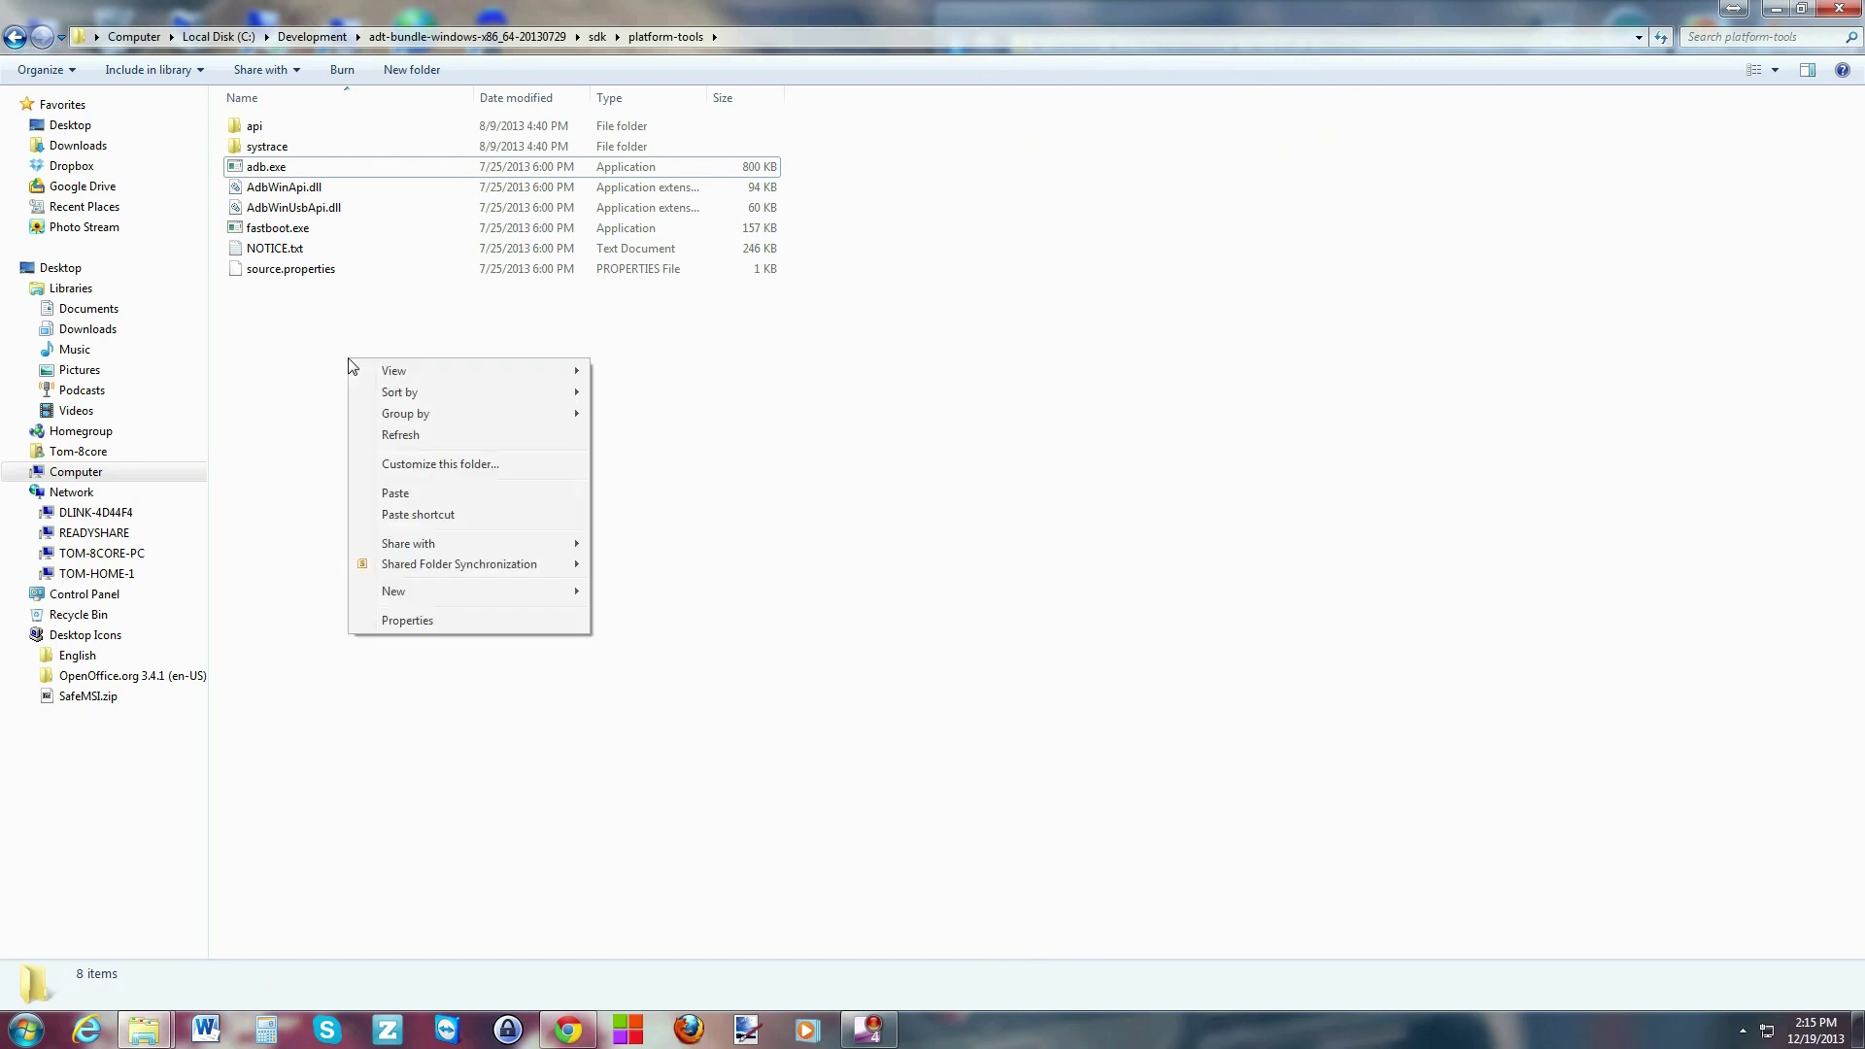
{"action": "left_click", "coordinate": [381, 491]}
{"action": "left_click", "coordinate": [377, 400]}
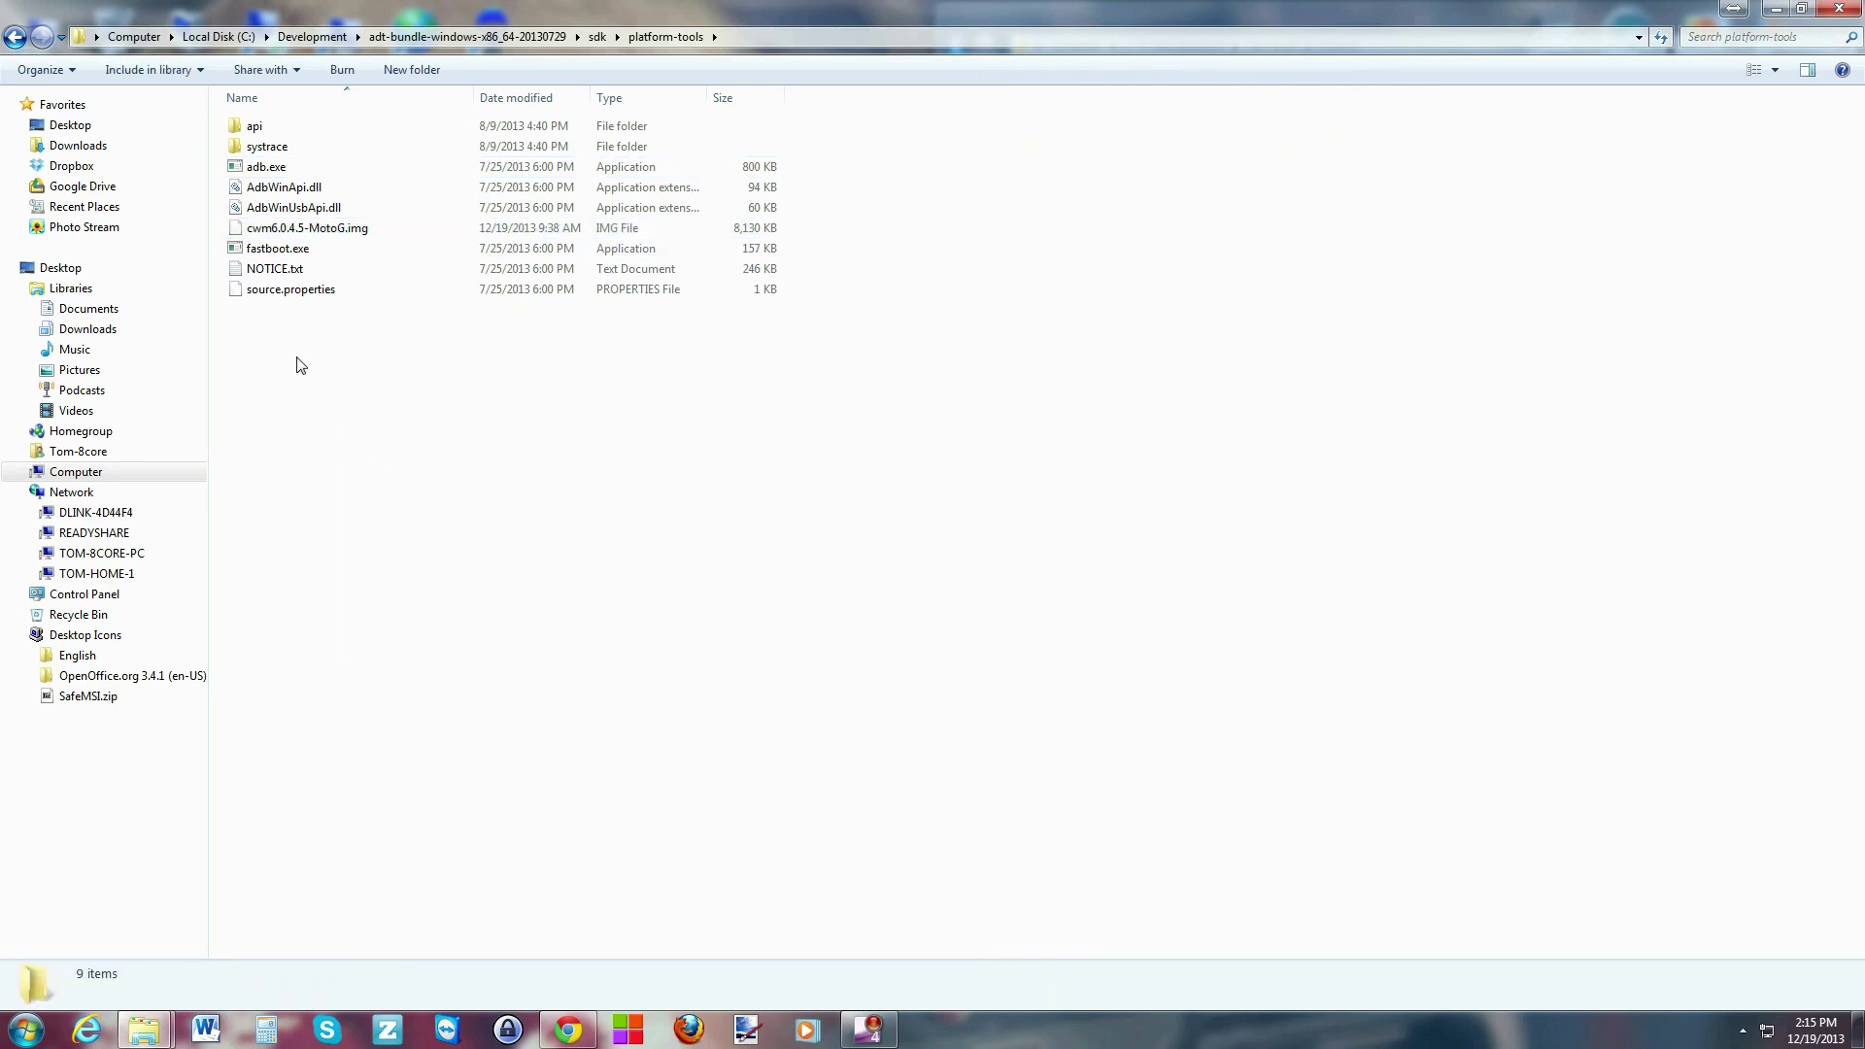
Step: Open a command window in platform-tools and run adb devices to list the phone
{"action": "right_click", "coordinate": [413, 333]}
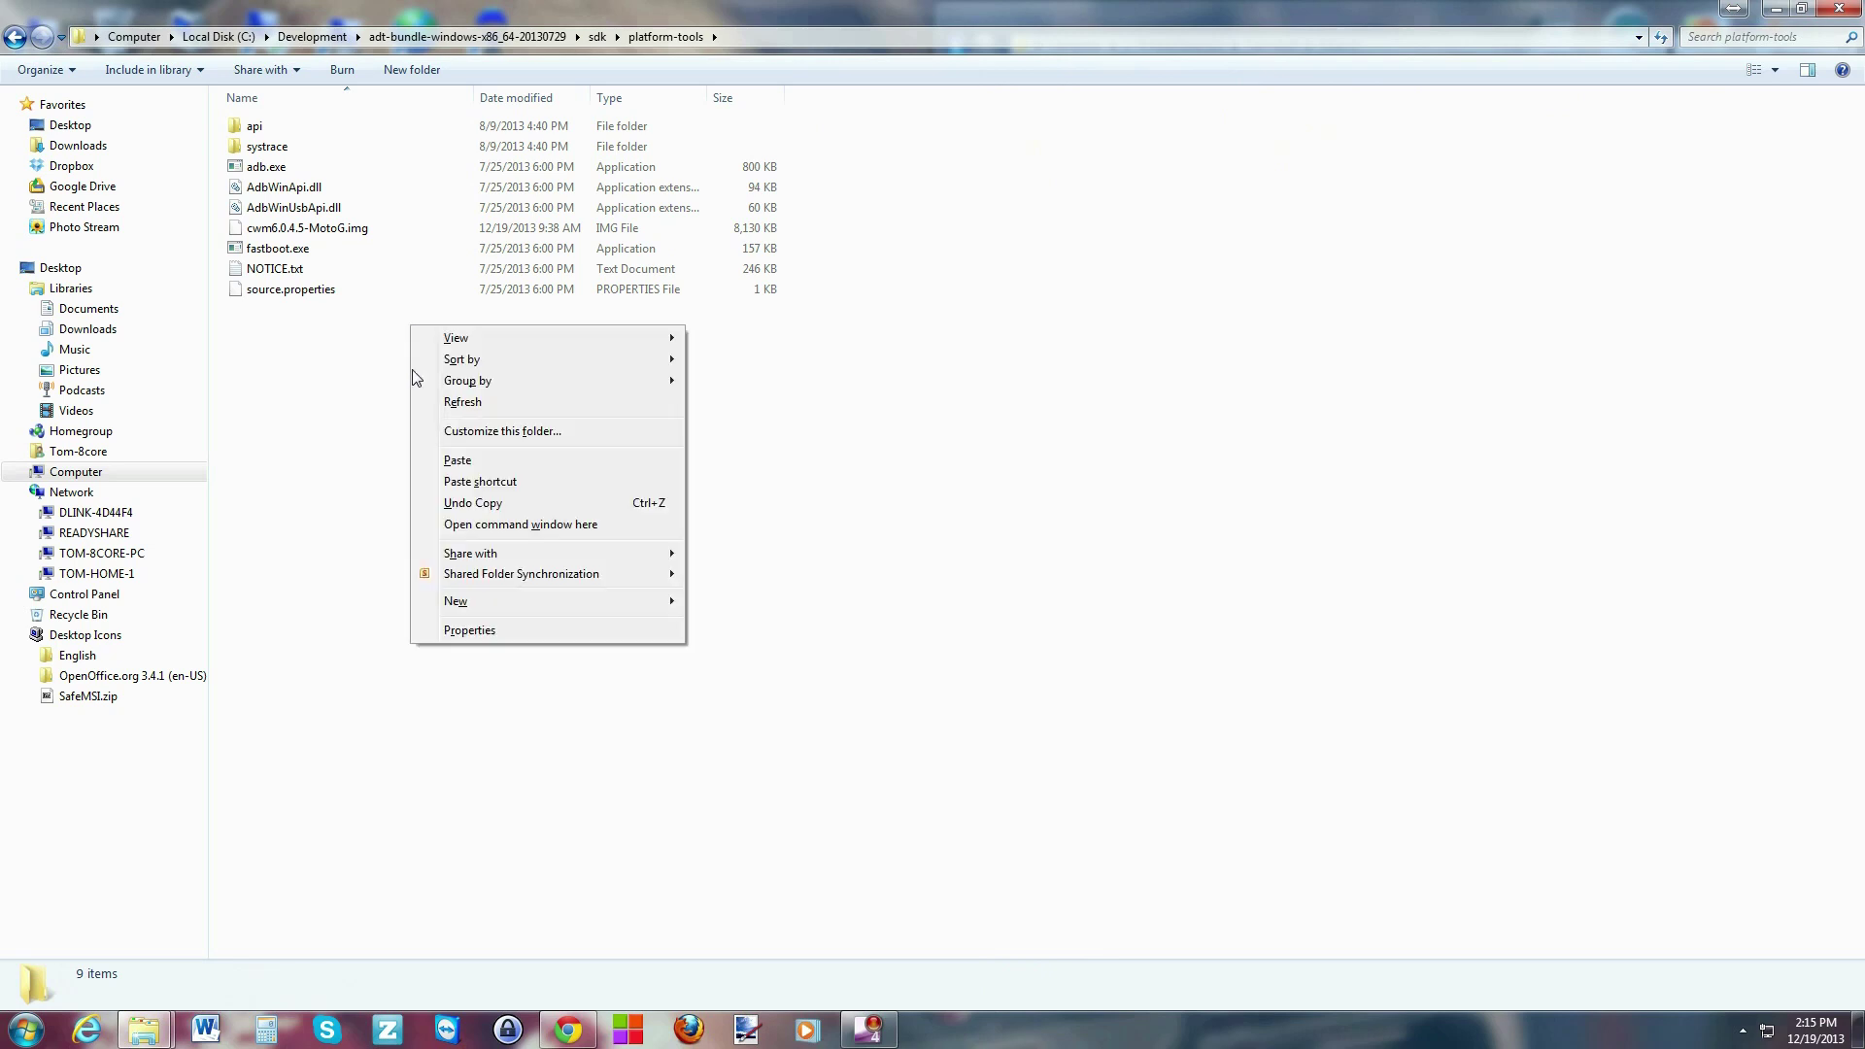
{"action": "left_click", "coordinate": [484, 525]}
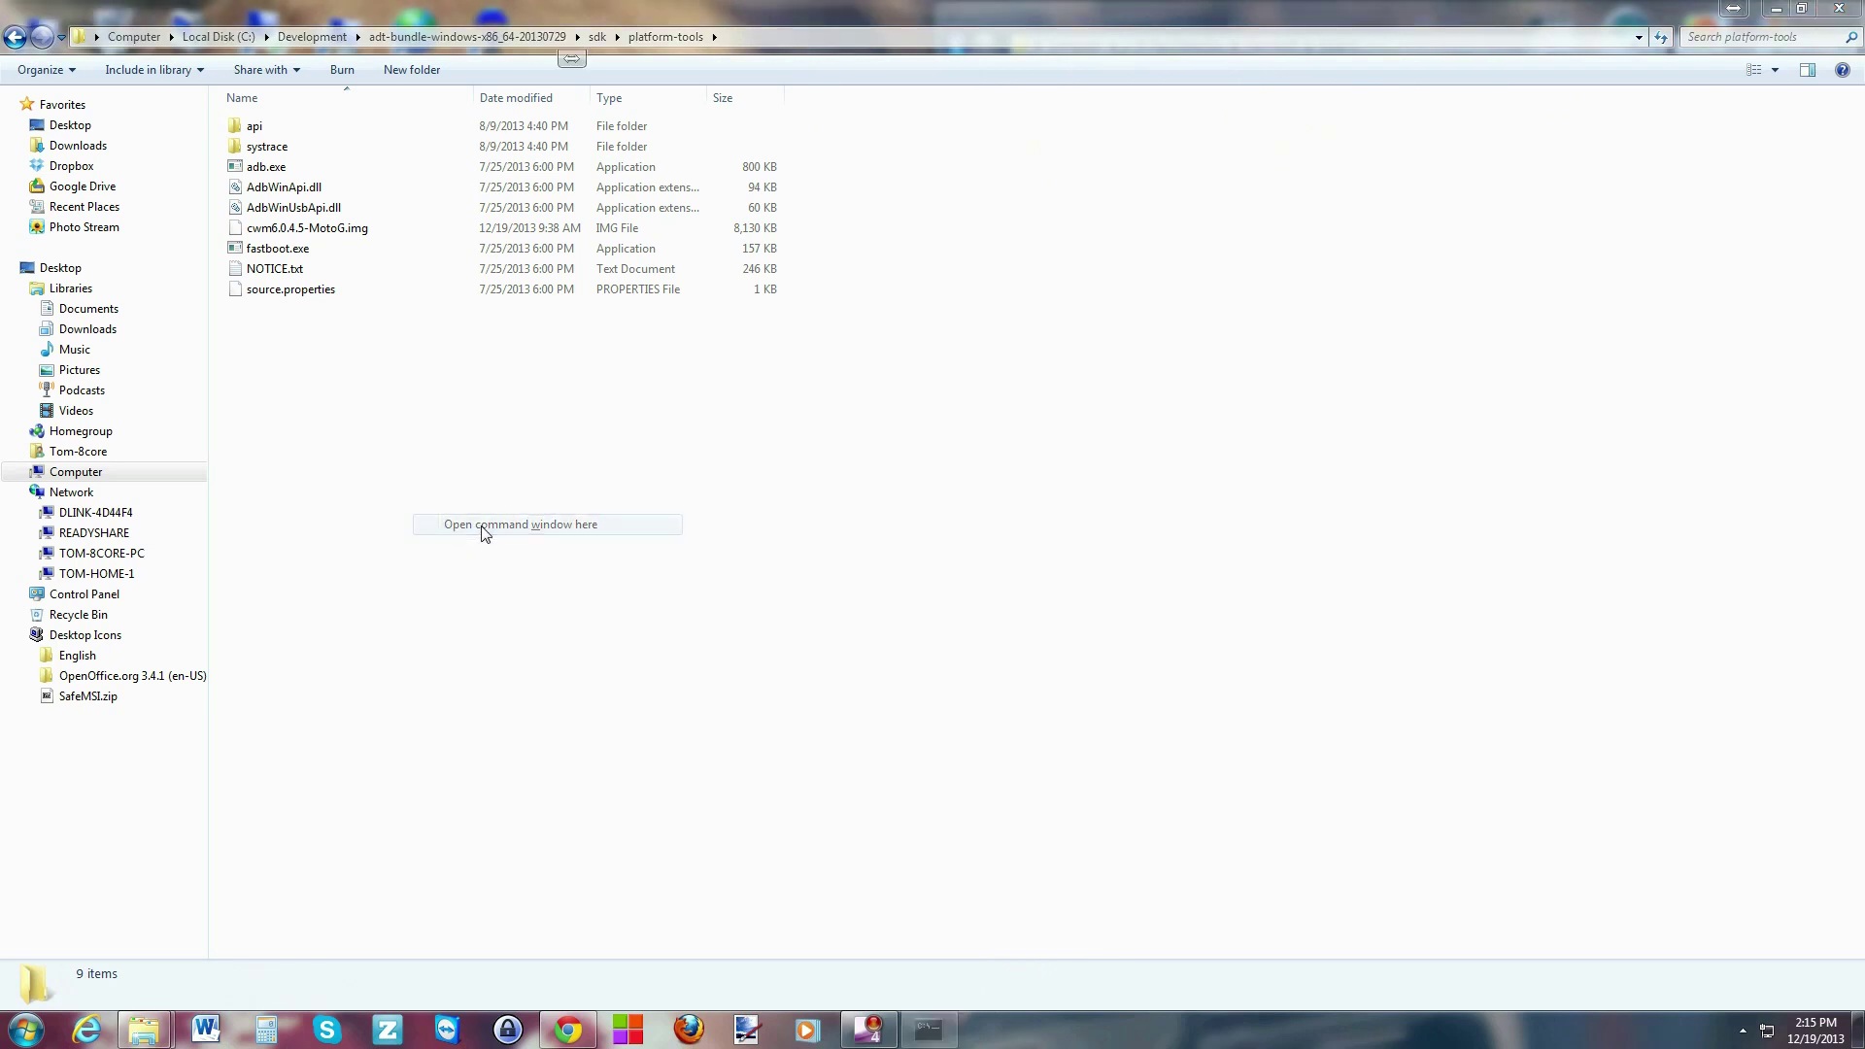
{"action": "left_click_drag", "start_coordinate": [421, 62], "coordinate": [608, 353]}
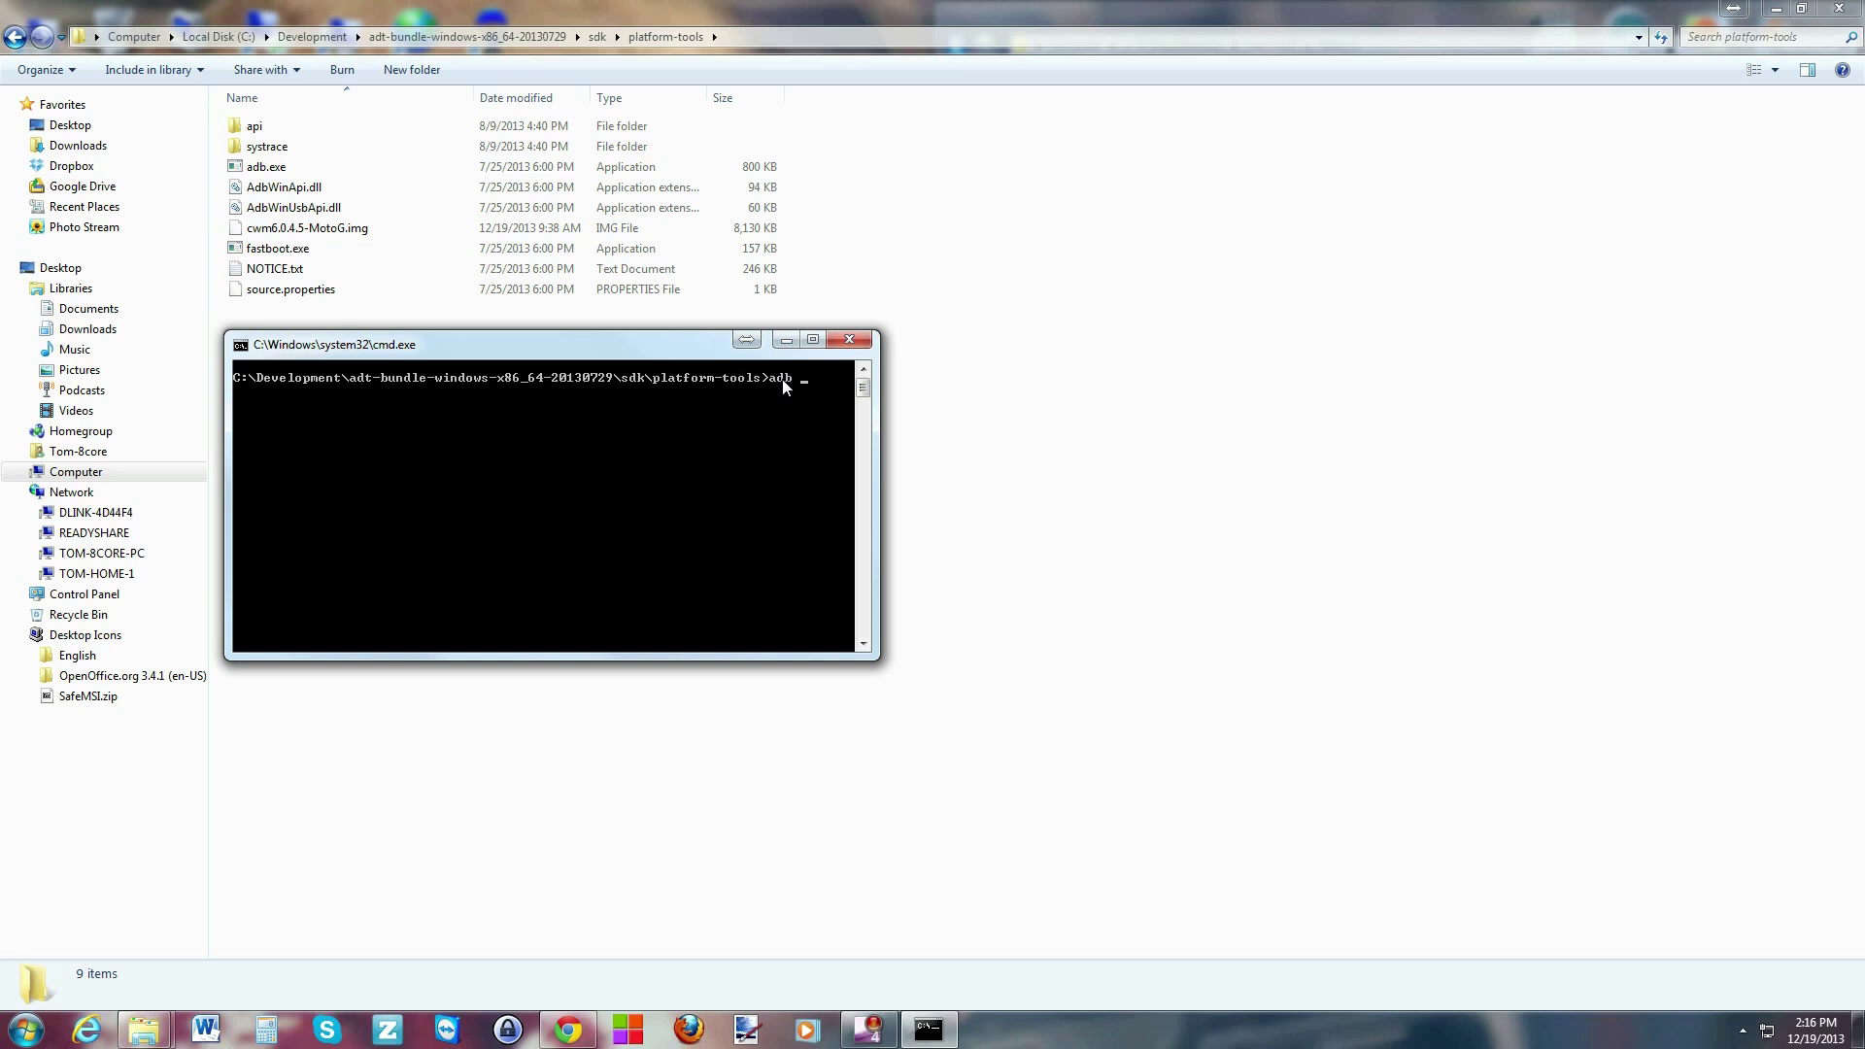
{"action": "key", "text": "Return"}
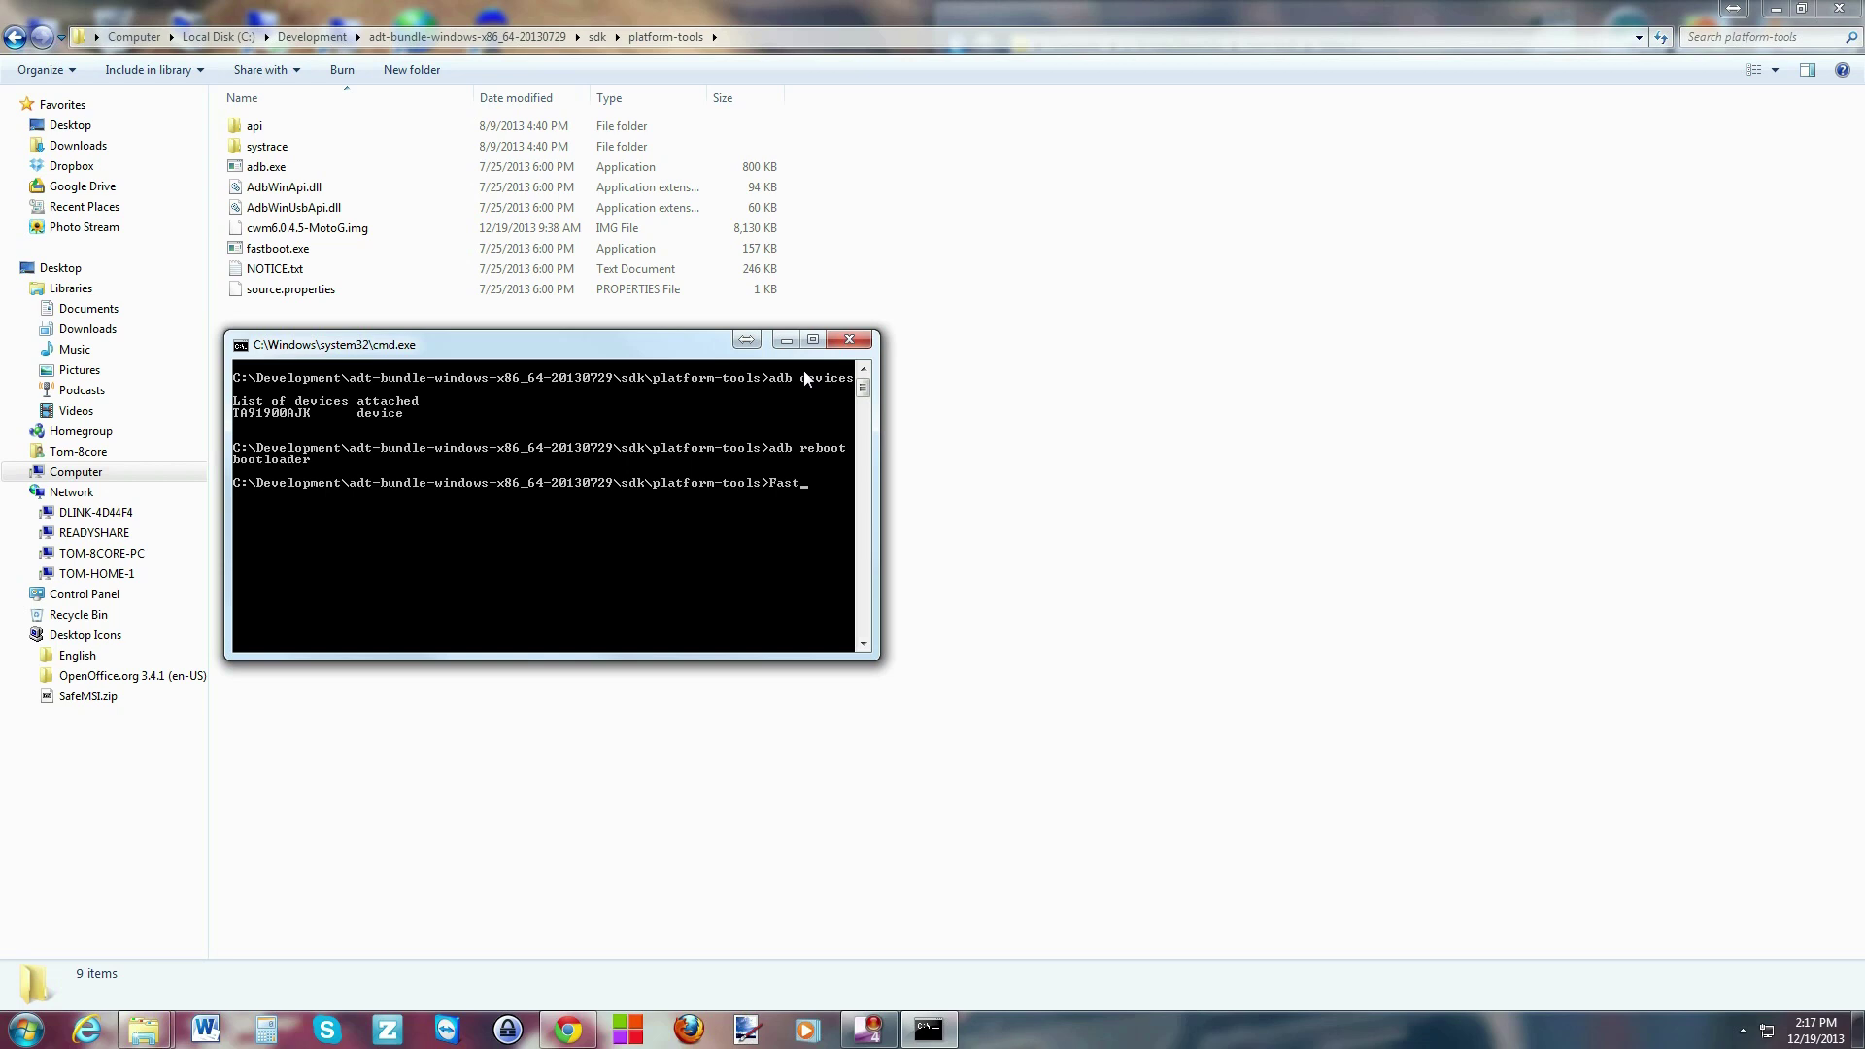
Step: Run fastboot devices to confirm fastboot mode, then type the fastboot flash recovery command
{"action": "key", "text": "BackSpace"}
{"action": "key", "text": "BackSpace"}
{"action": "key", "text": "BackSpace"}
{"action": "type", "text": "s"}
{"action": "key", "text": "Return"}
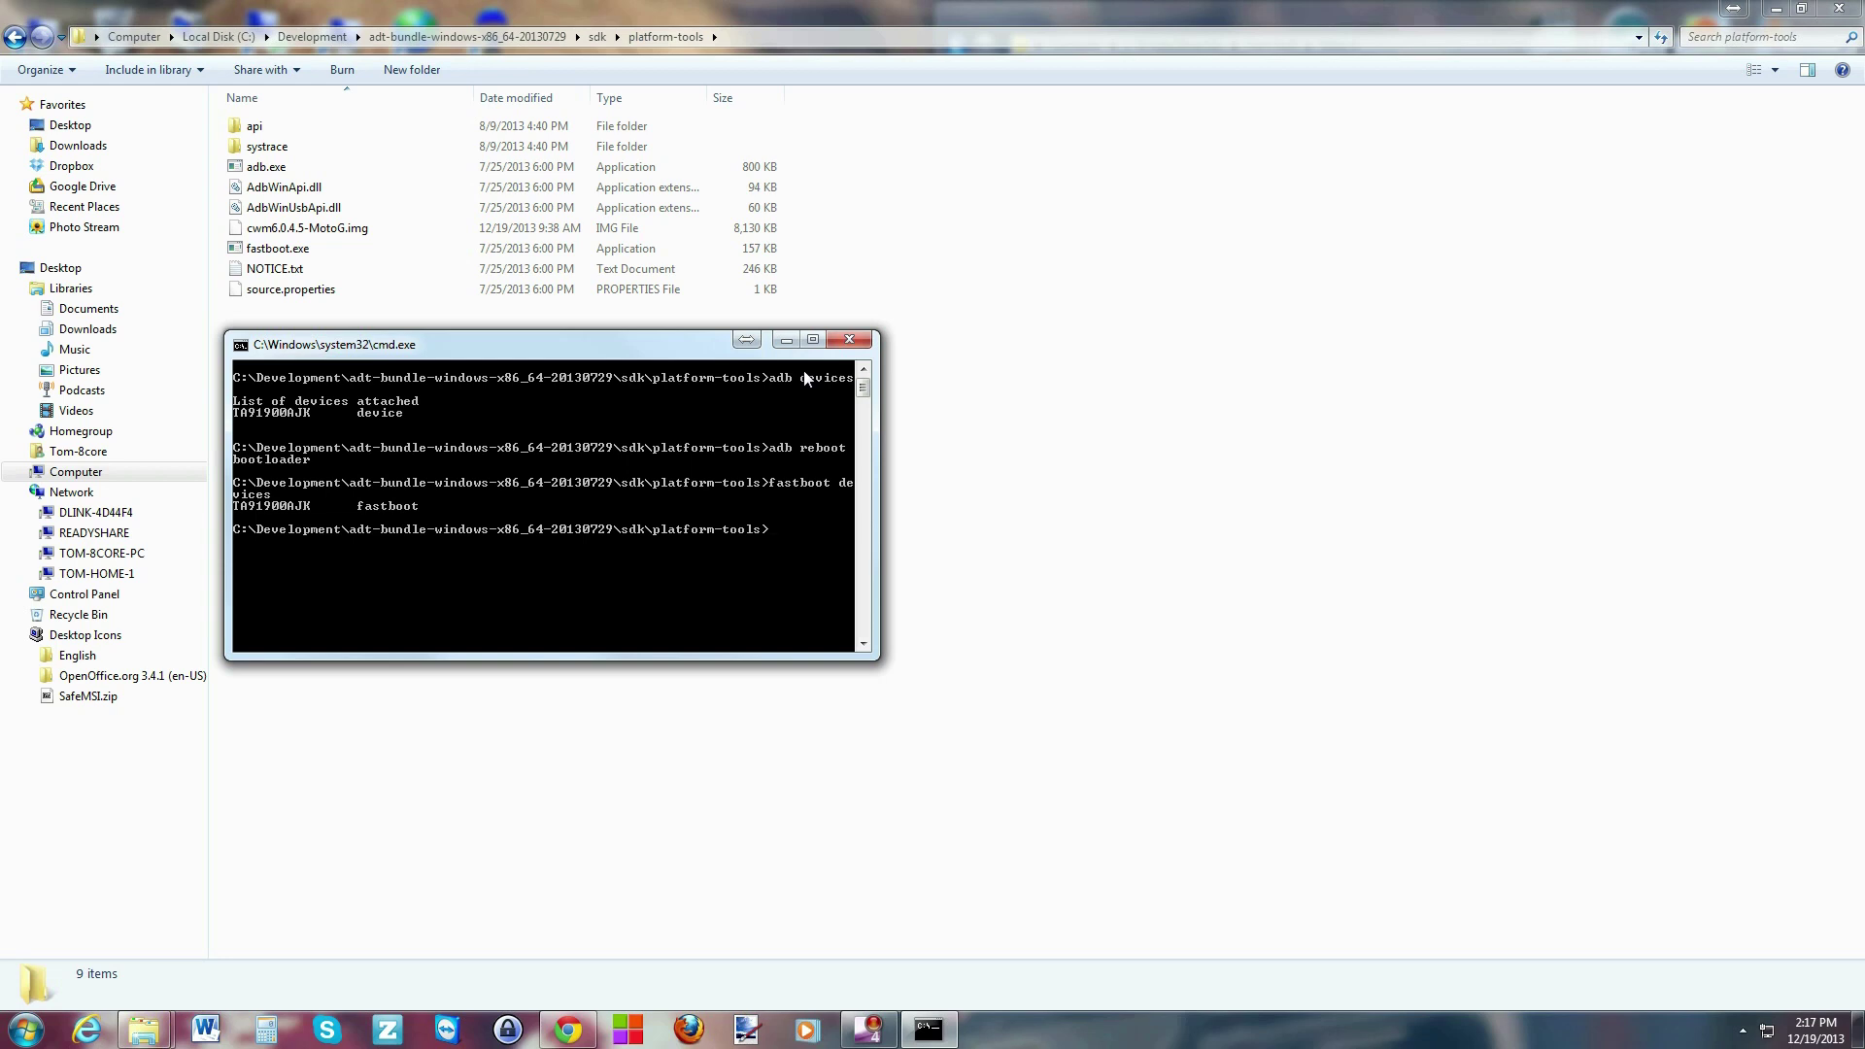
{"action": "type", "text": "fastboot flash recovery"}
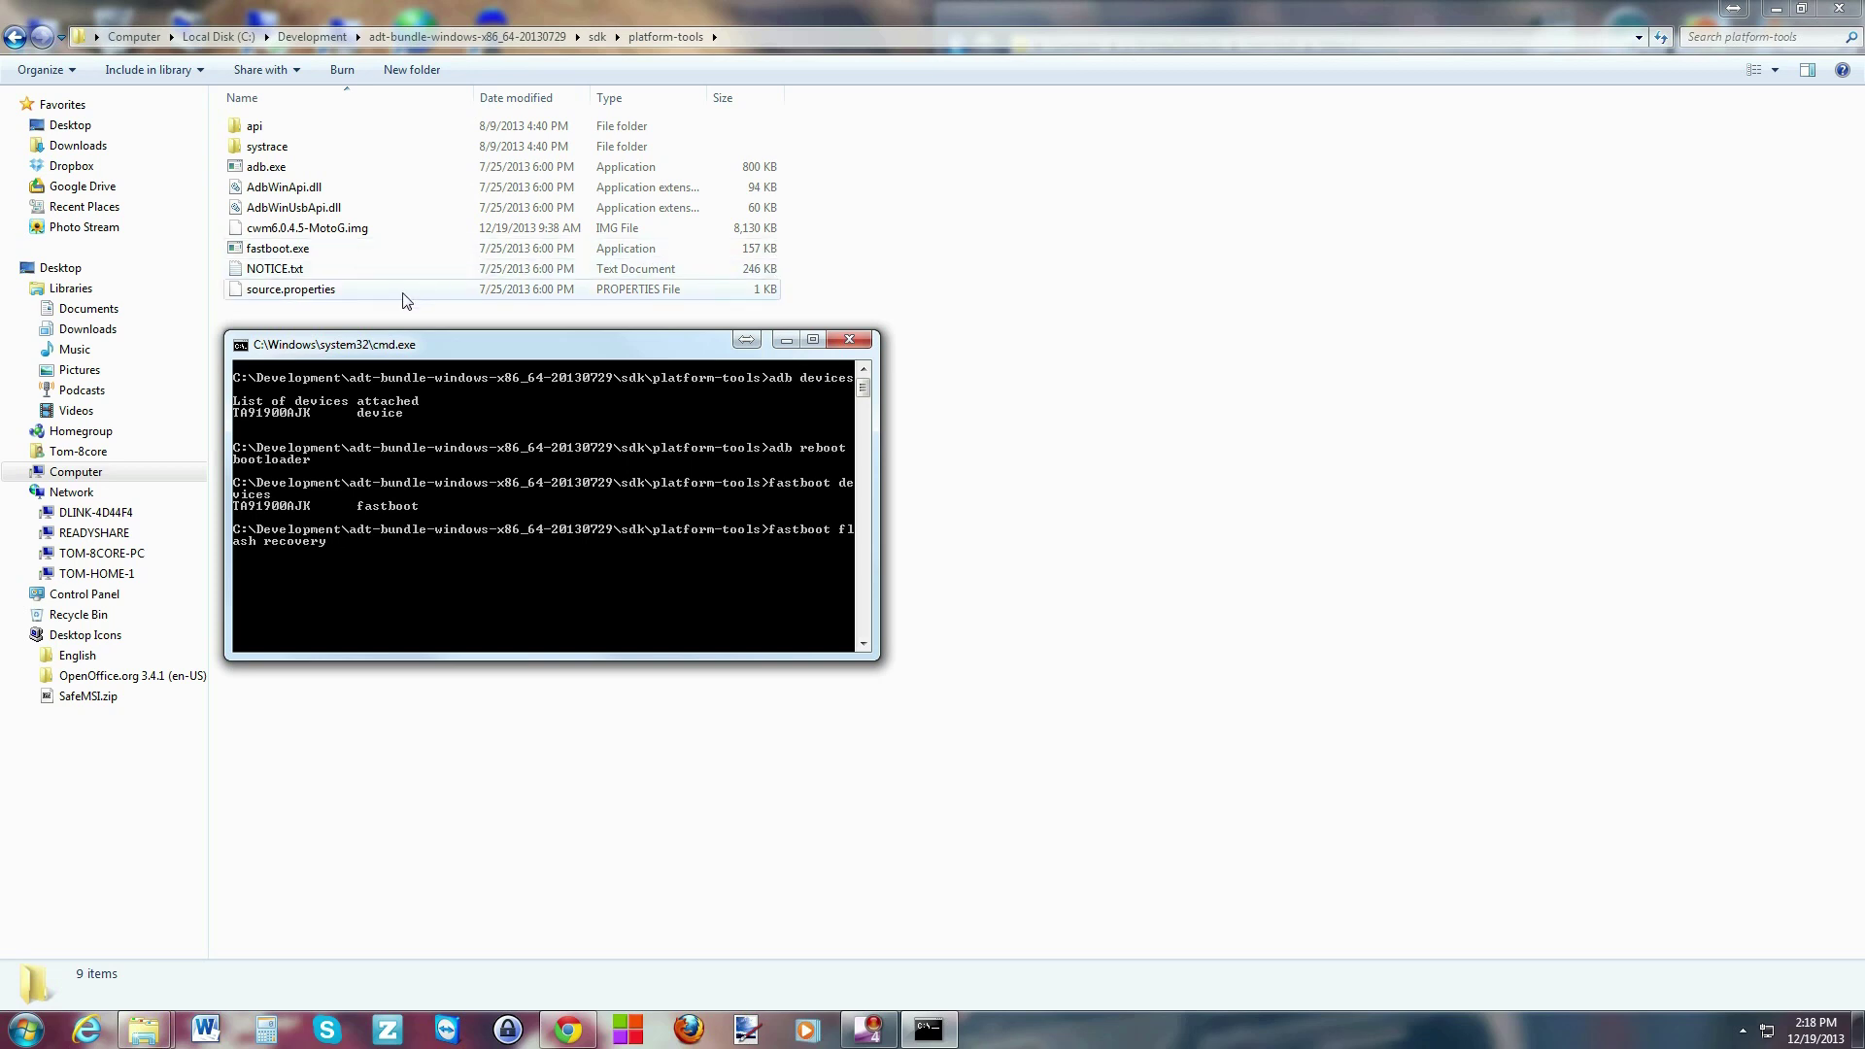
{"action": "left_click", "coordinate": [437, 728]}
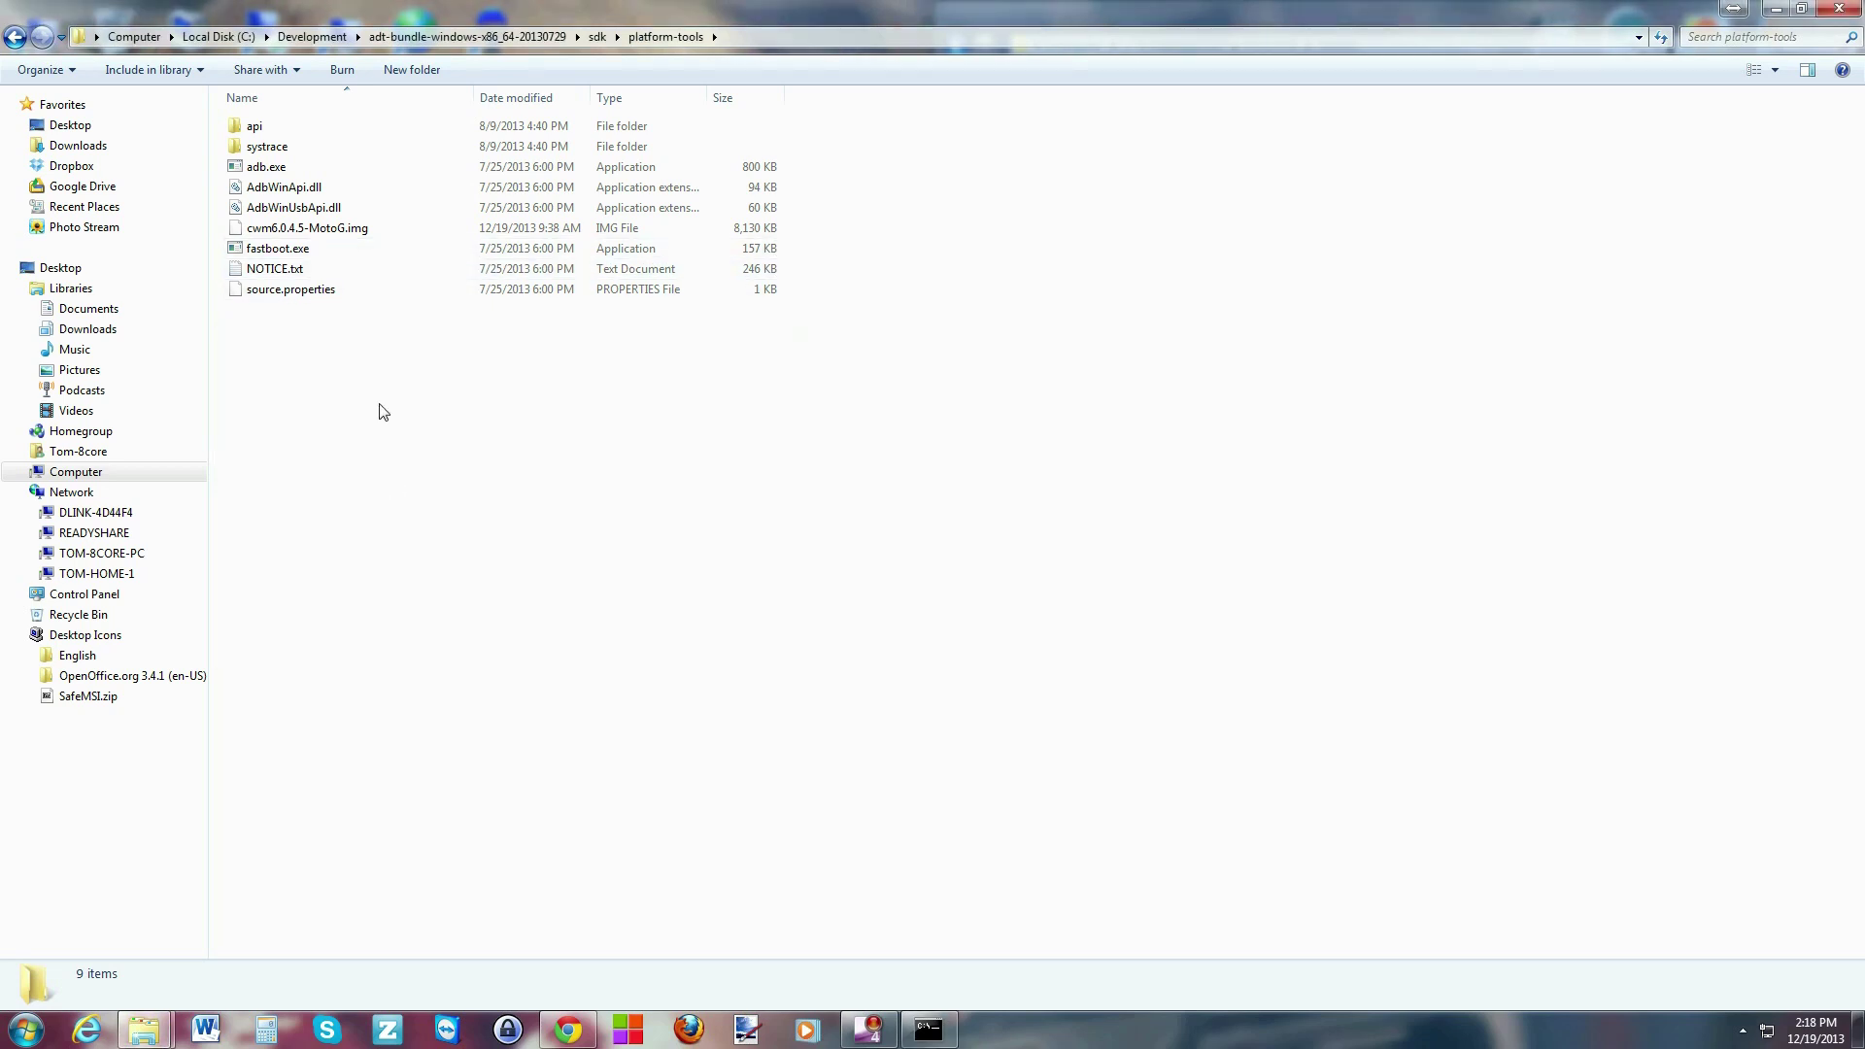
Step: Copy the name cwm6.0.4.5-MotoG.img from the rename field, leaving the file unchanged
{"action": "left_click", "coordinate": [372, 229]}
{"action": "right_click", "coordinate": [386, 230]}
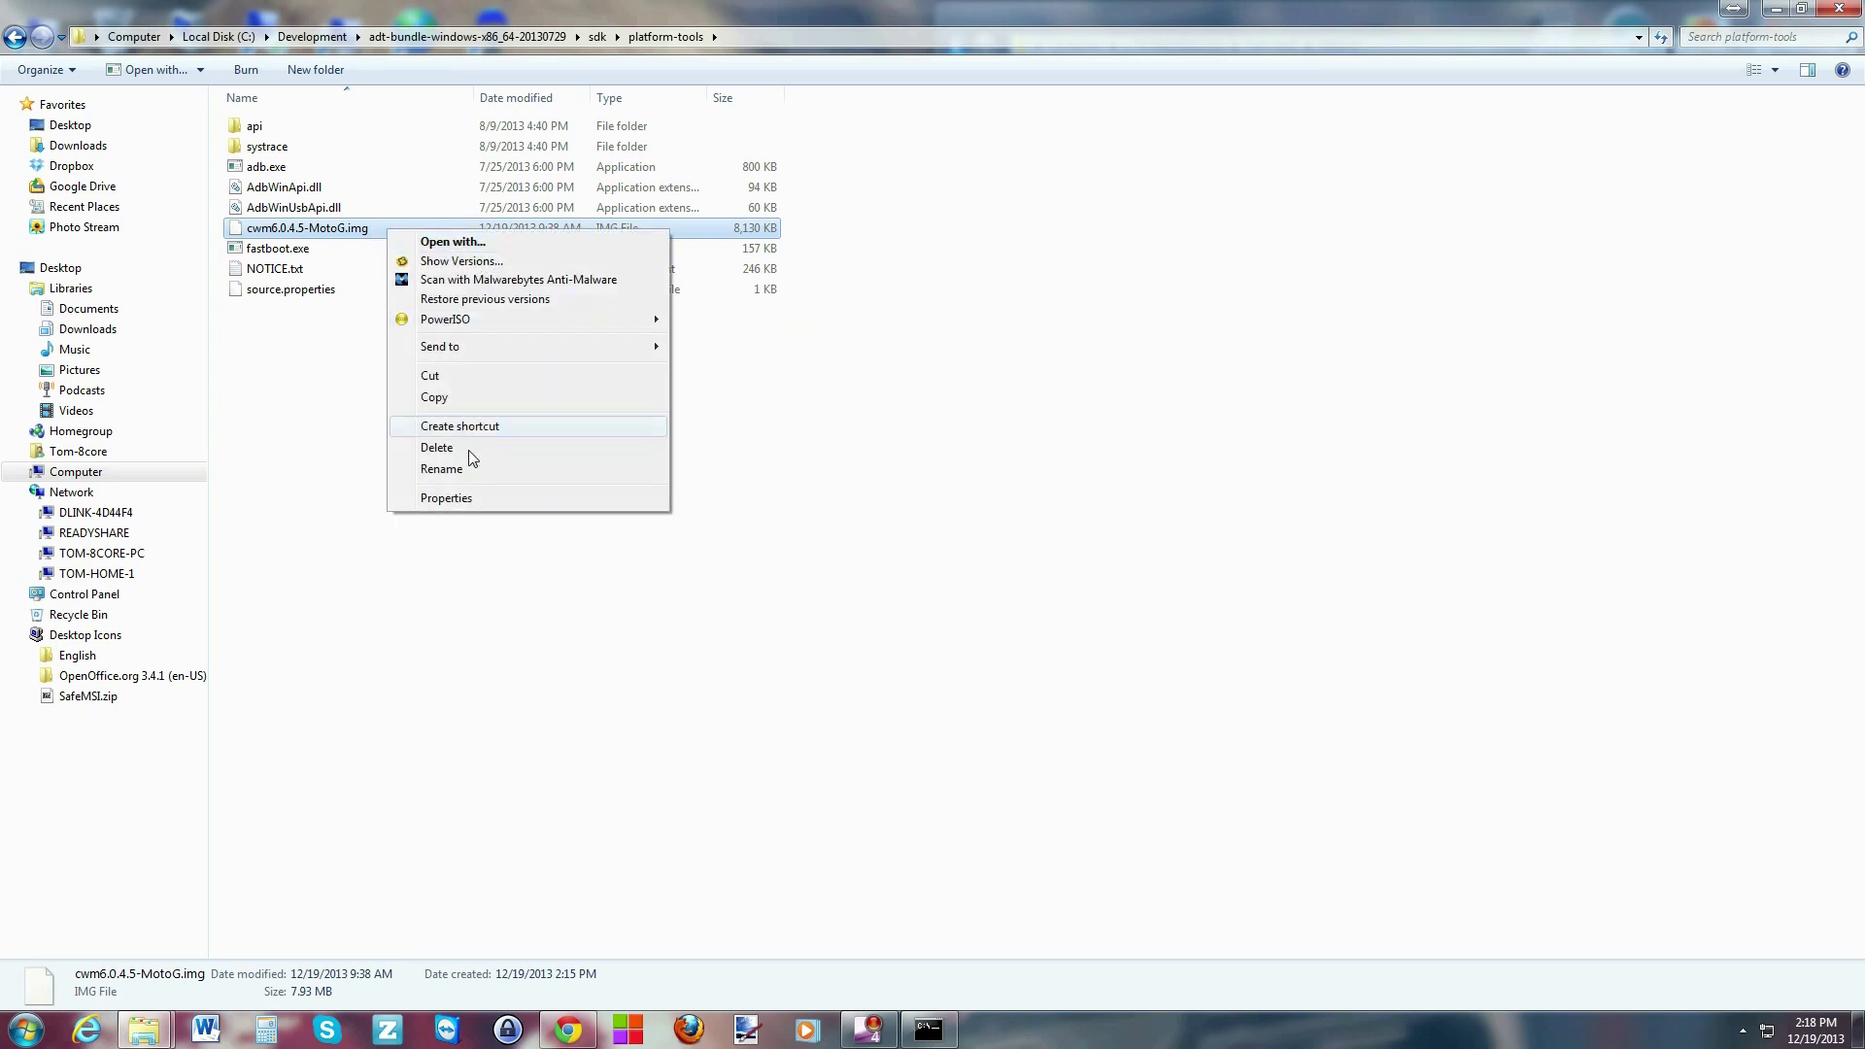
{"action": "left_click", "coordinate": [462, 476]}
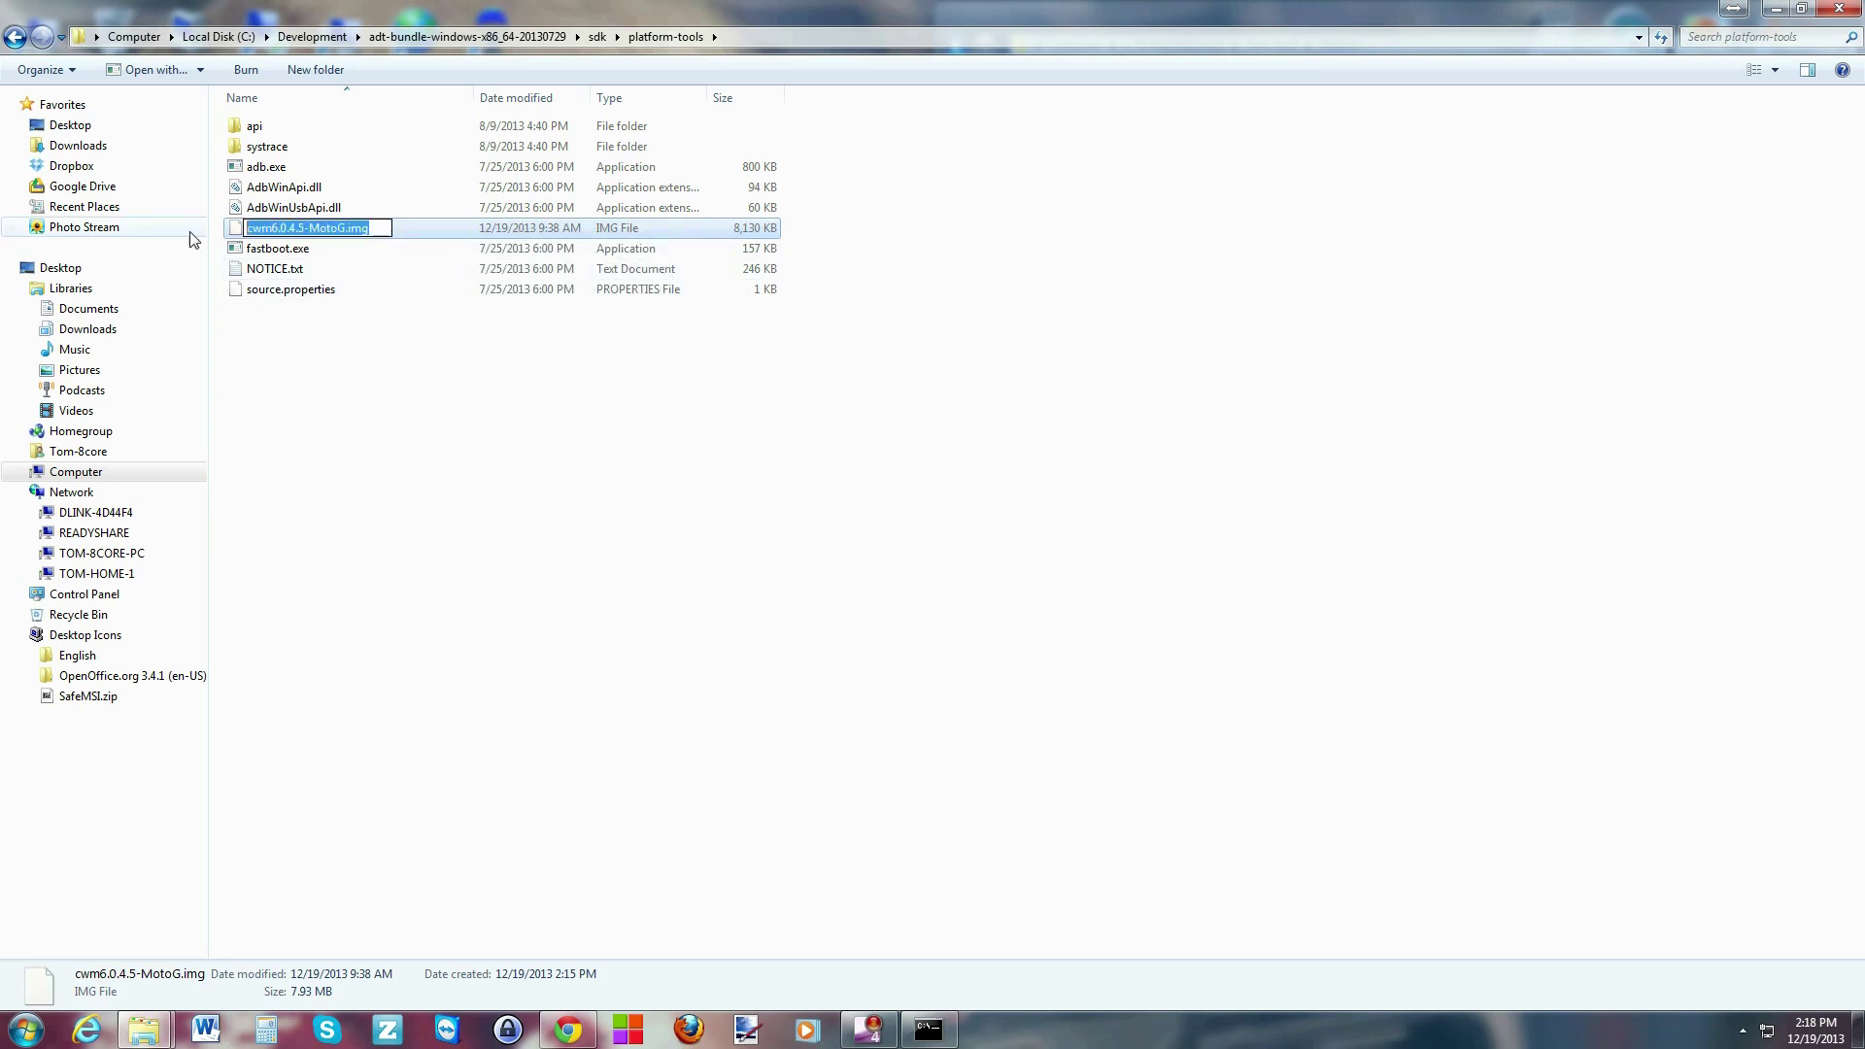
{"action": "right_click", "coordinate": [330, 237]}
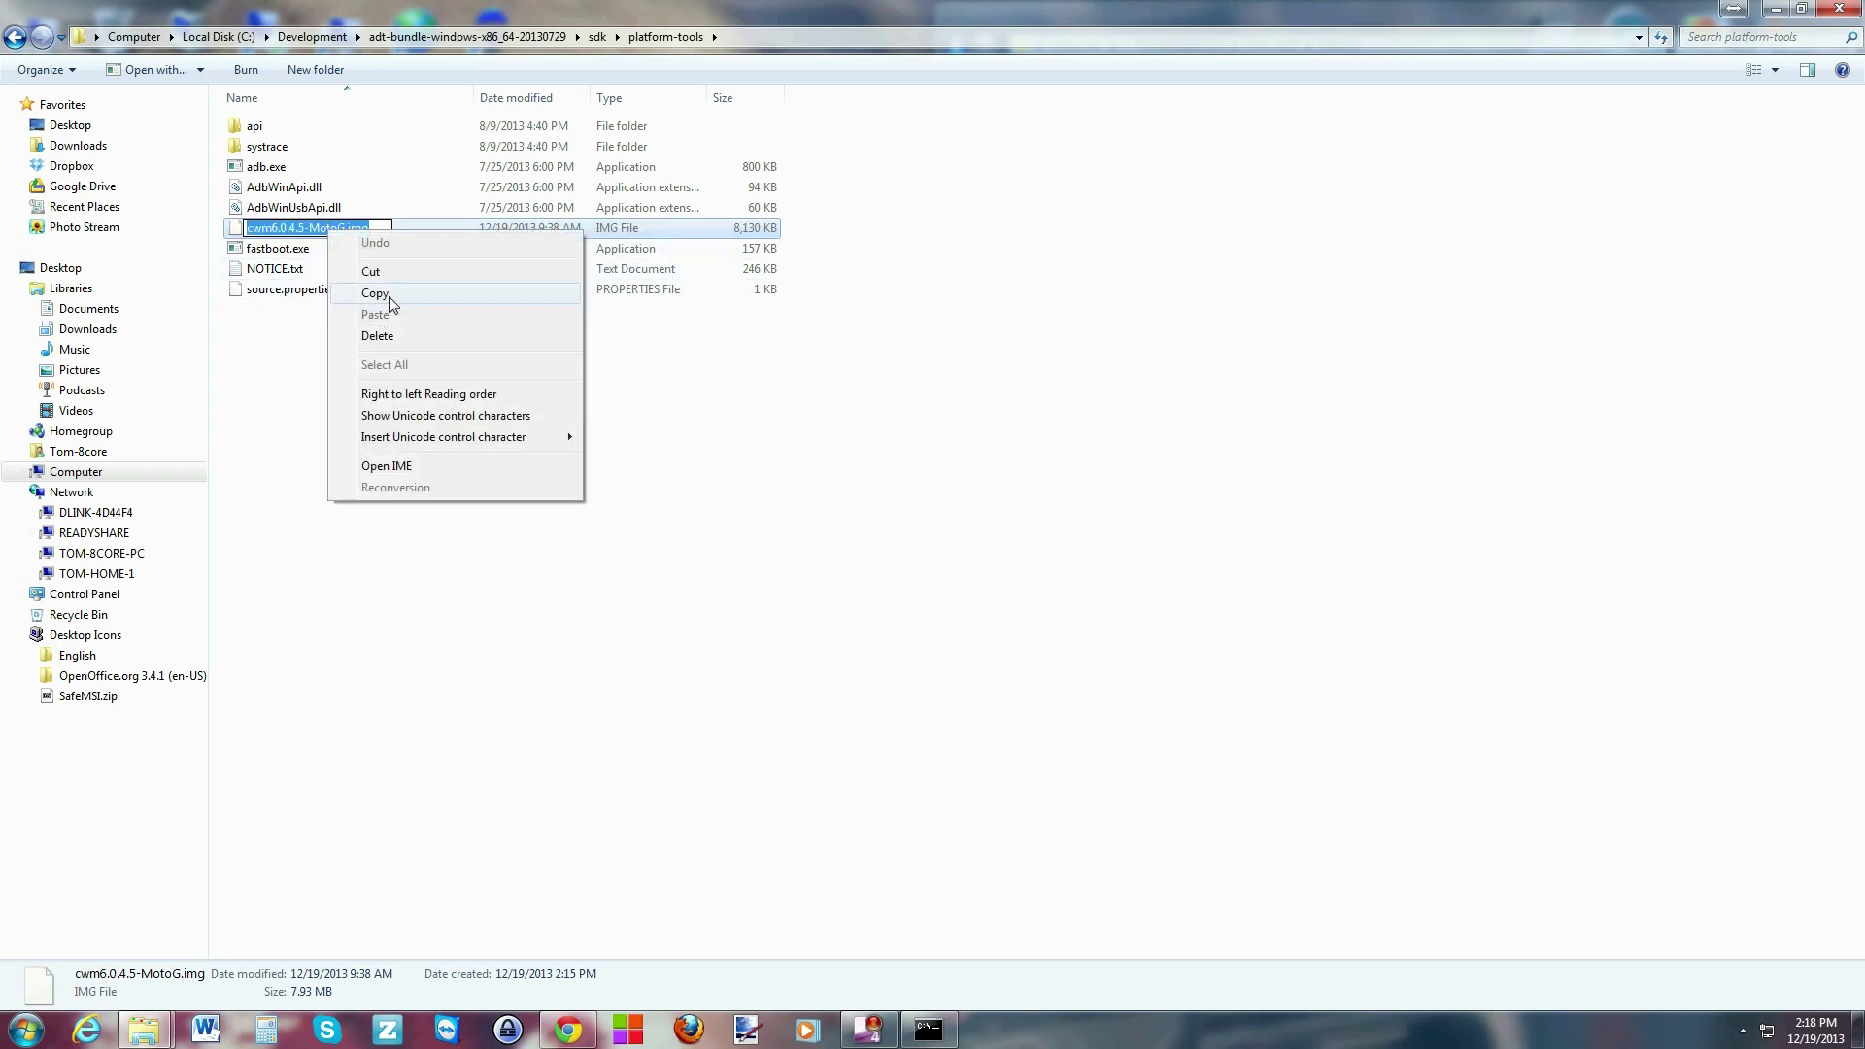
{"action": "left_click", "coordinate": [393, 302]}
{"action": "left_click", "coordinate": [416, 487]}
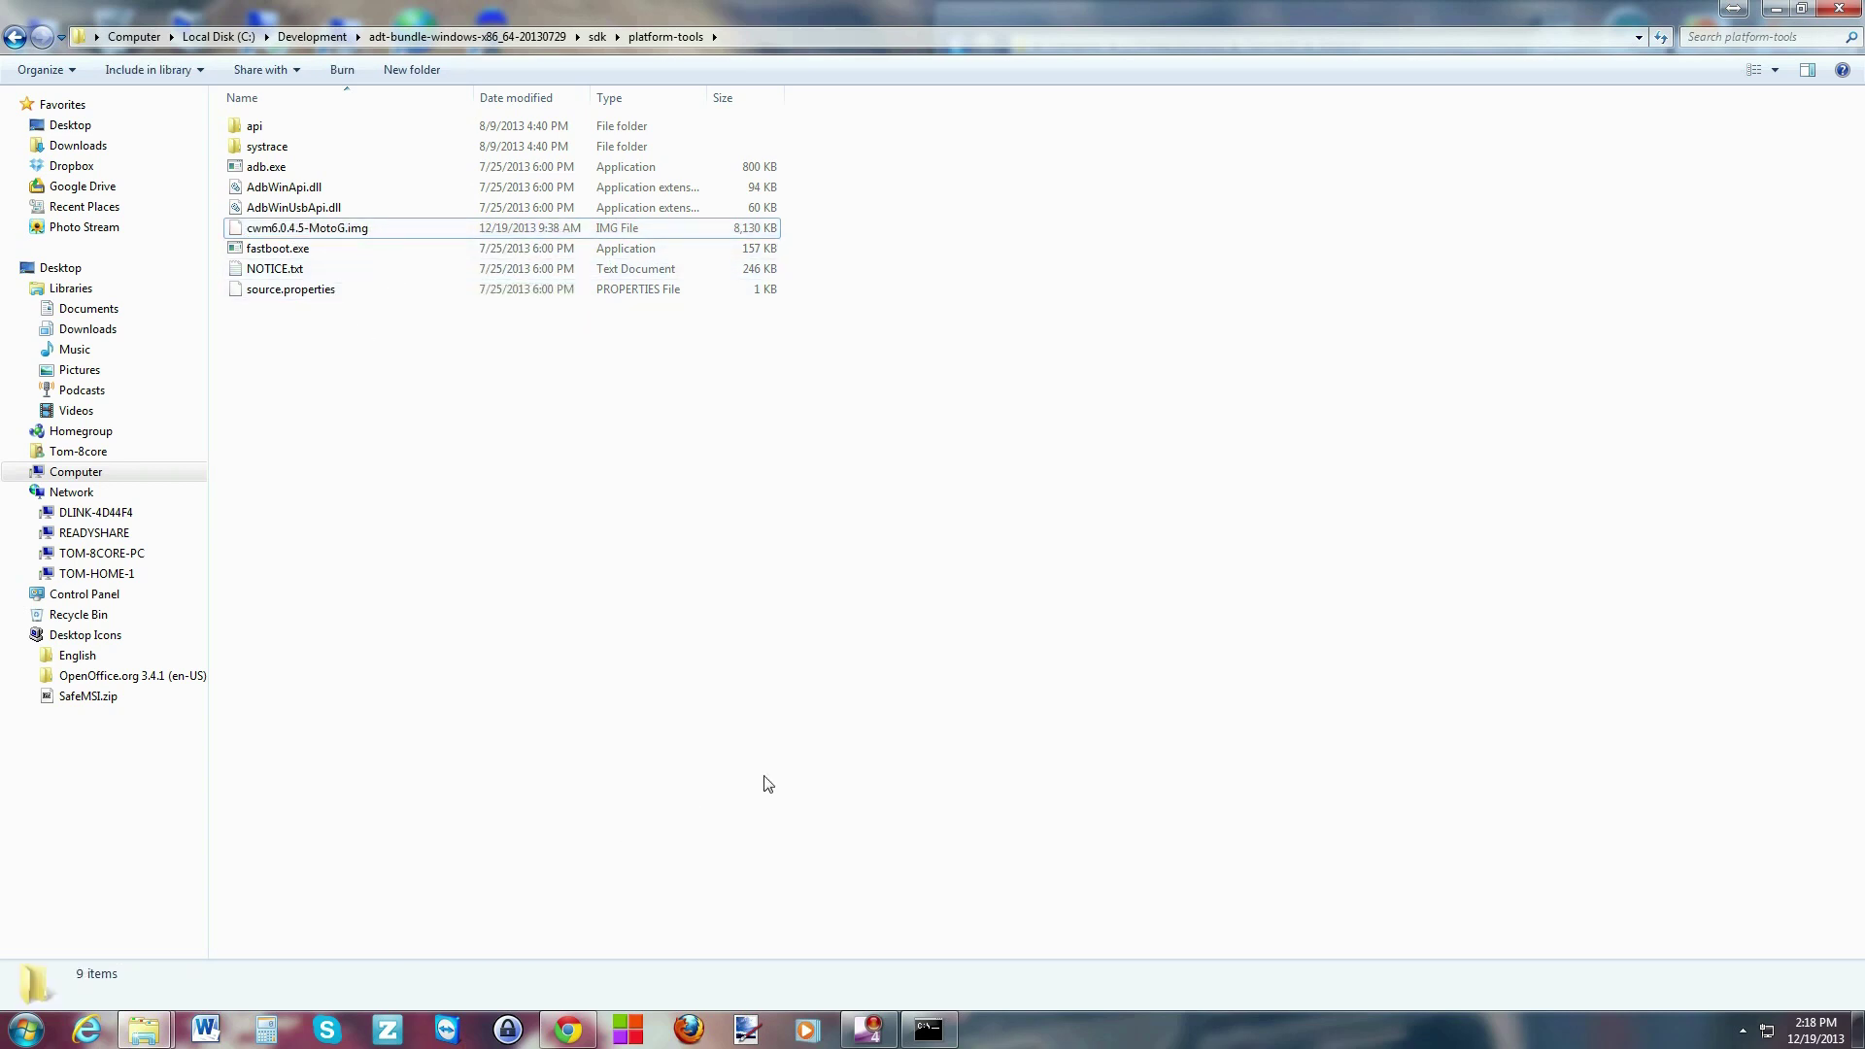
{"action": "left_click", "coordinate": [928, 1032]}
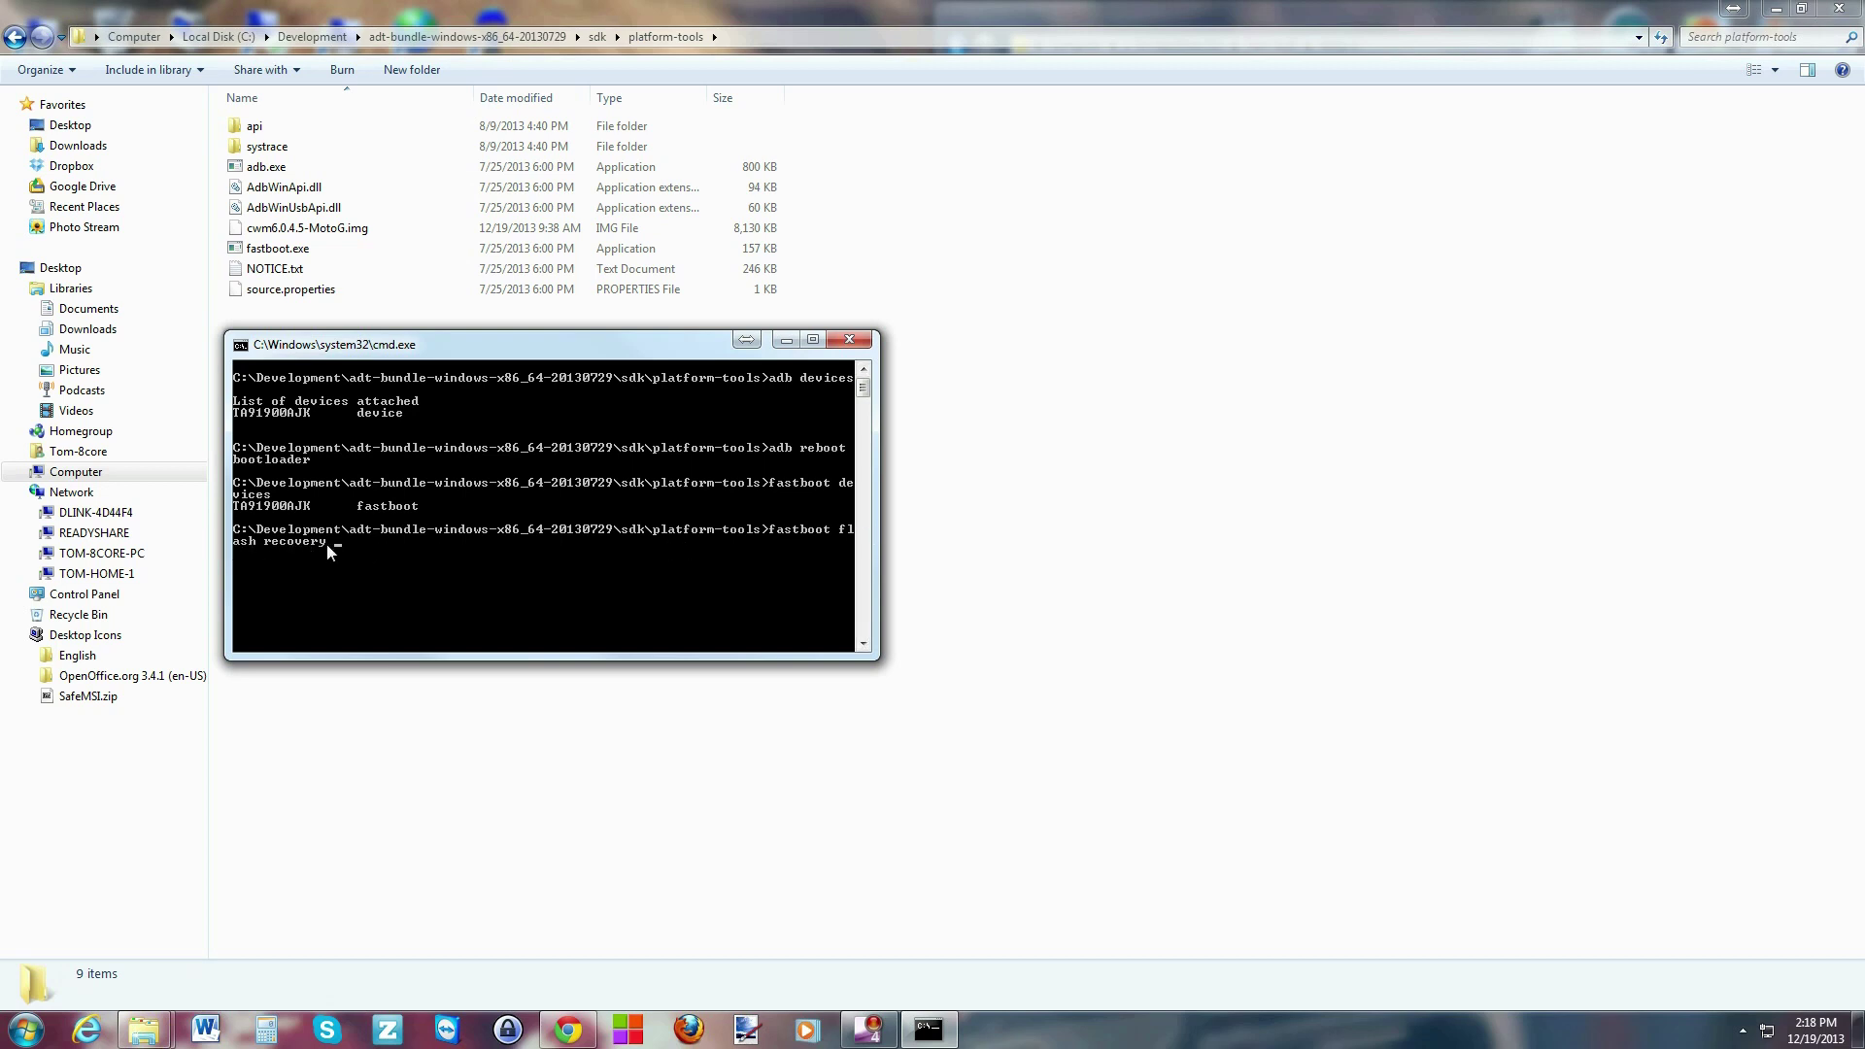
Step: Paste cwm6.0.4.5-MotoG.img into the fastboot flash recovery command and run it
{"action": "right_click", "coordinate": [357, 547]}
{"action": "left_click", "coordinate": [389, 604]}
{"action": "key", "text": "Return"}
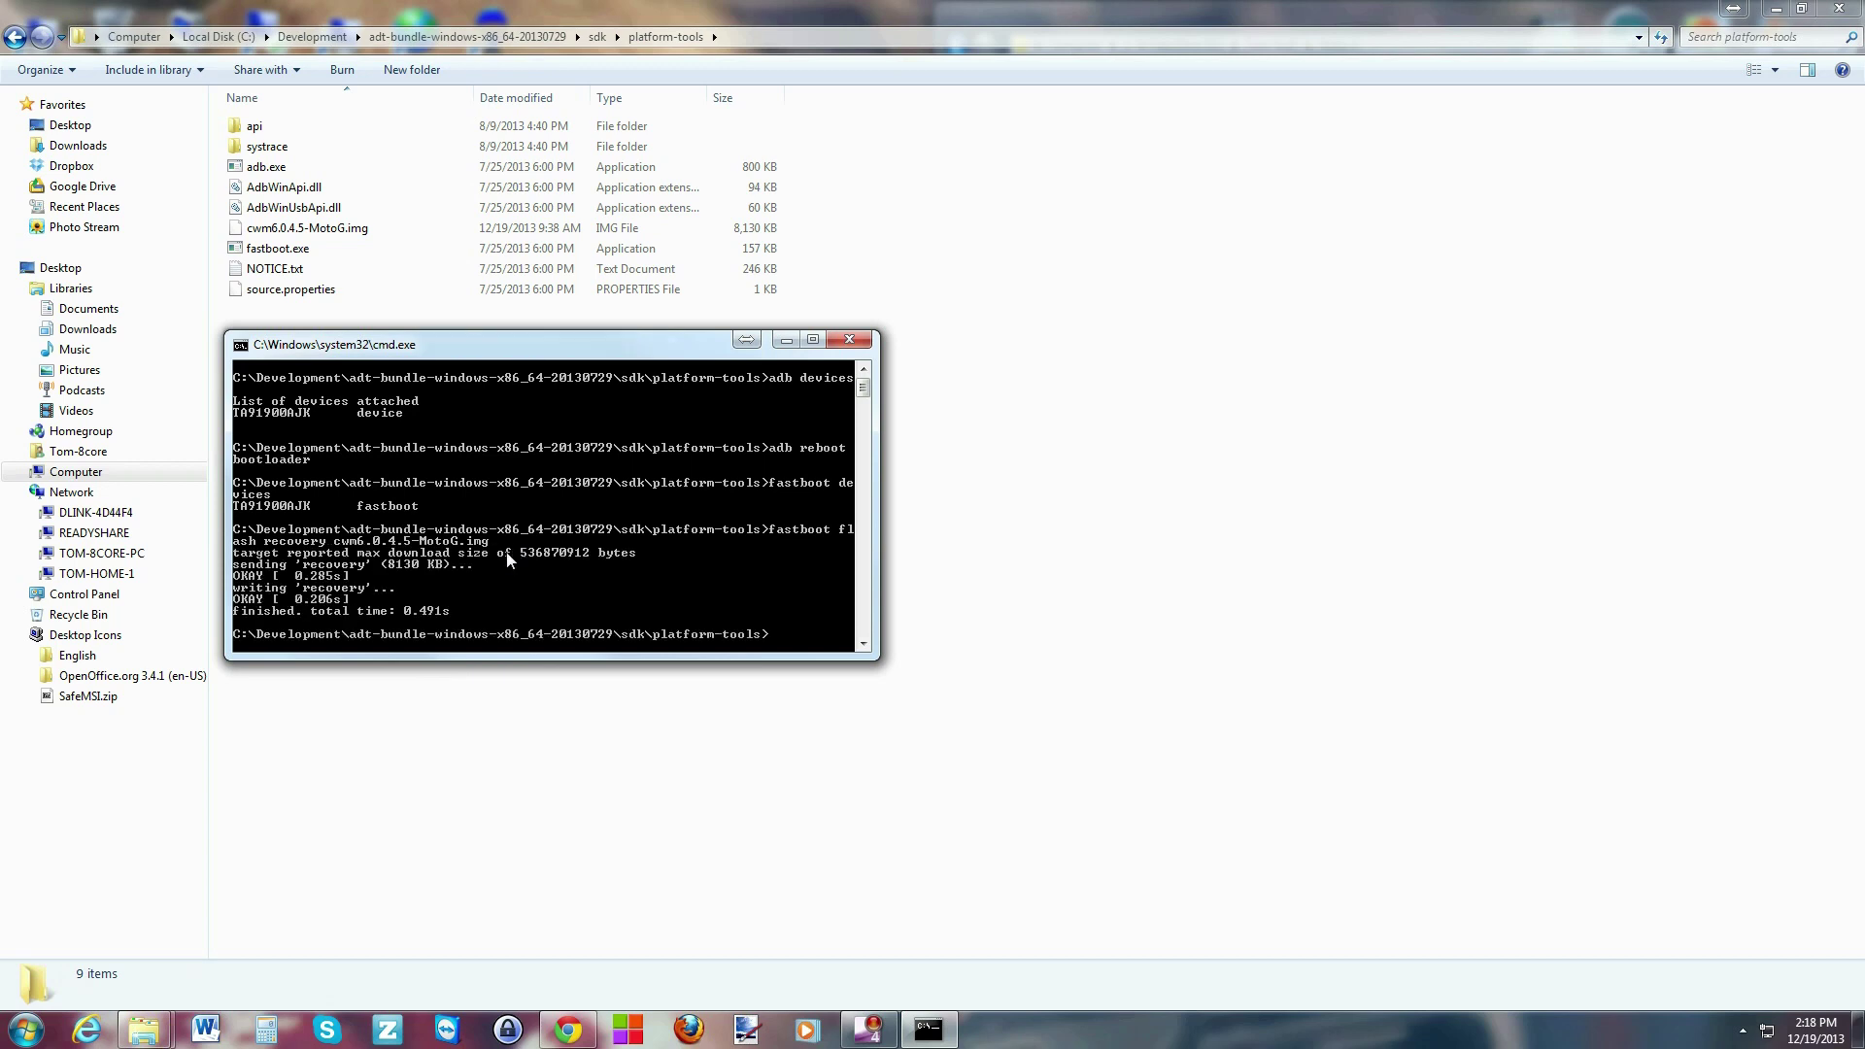